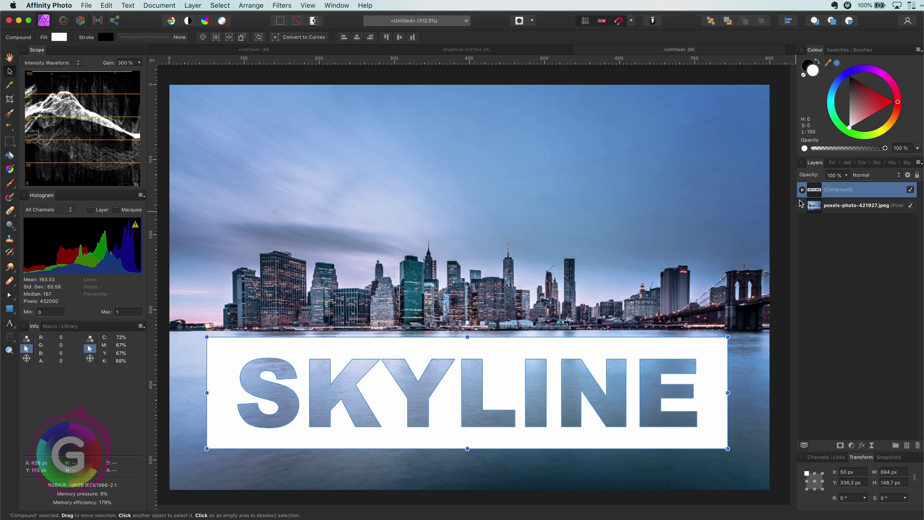
Step: Undo the SKYLINE compound back to plain black SKYLINE text
left_click(762, 214)
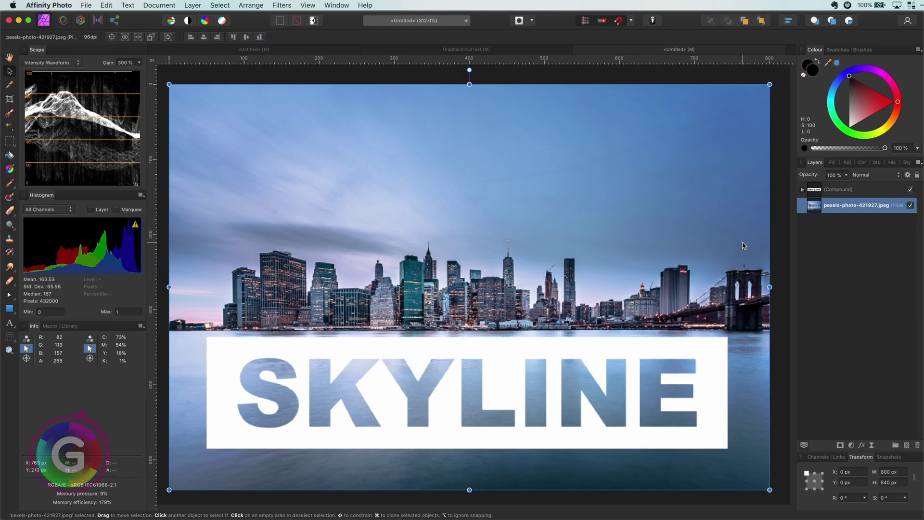
left_click(812, 191)
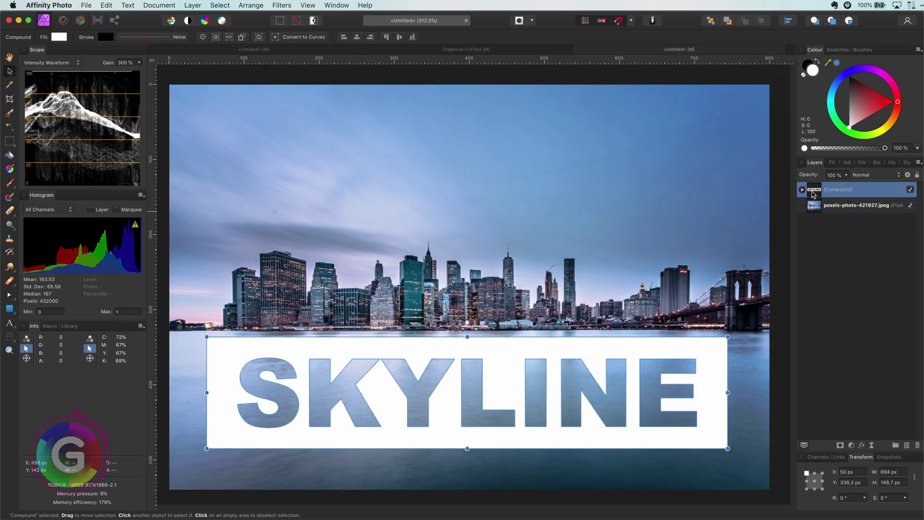
key("super+z")
key("super+z")
key("super+z")
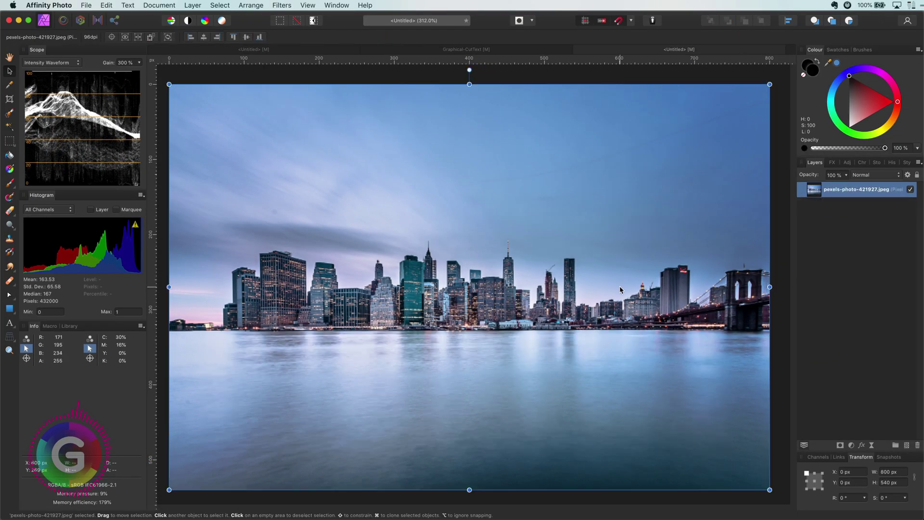
left_click(467, 393)
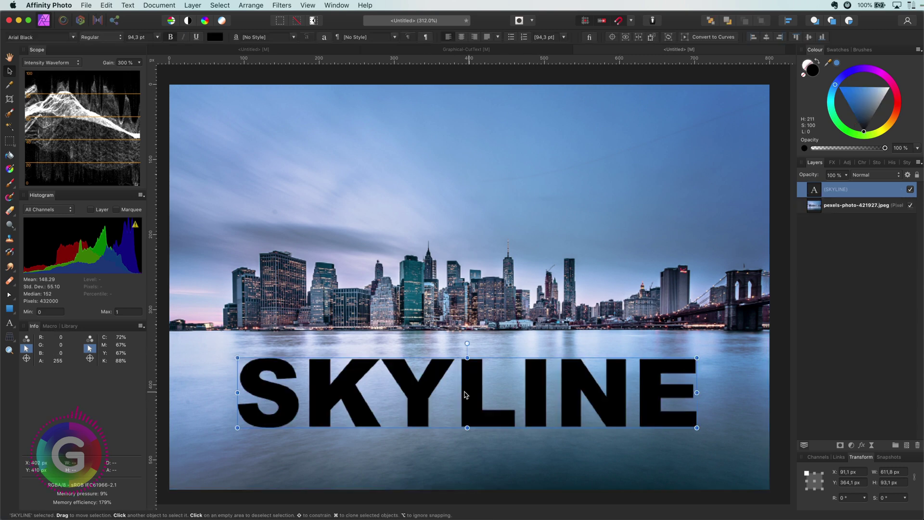
Step: Draw a black rectangle behind the text, move SKYLINE above it and colour it white
left_click(9, 309)
left_click_drag(215, 335, 729, 446)
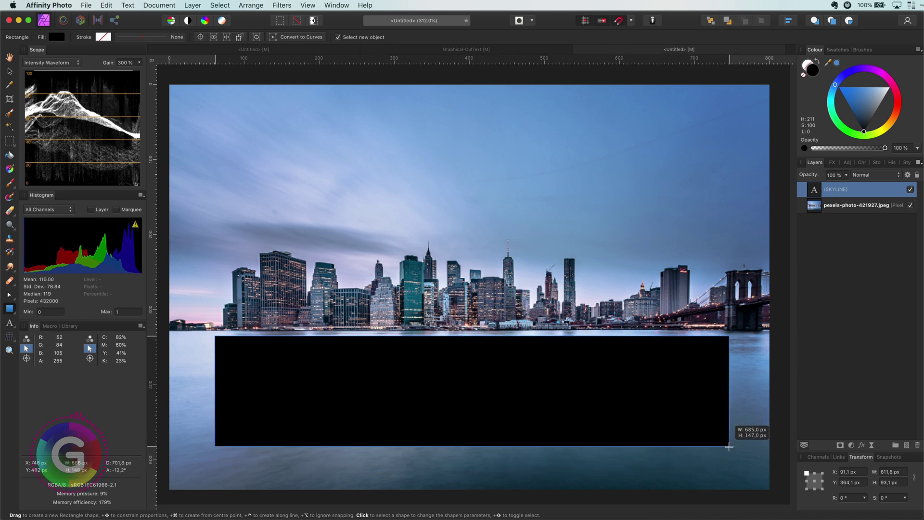
left_click(816, 208)
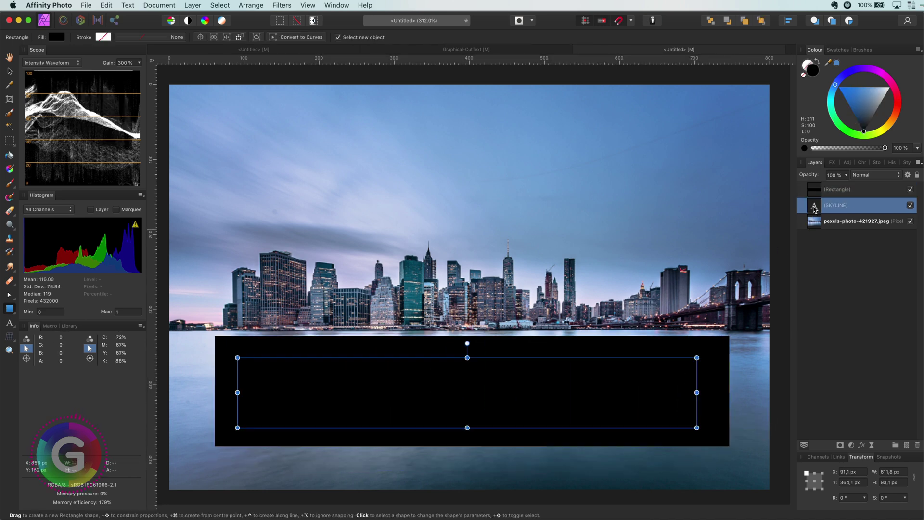
left_click_drag(823, 188, 822, 187)
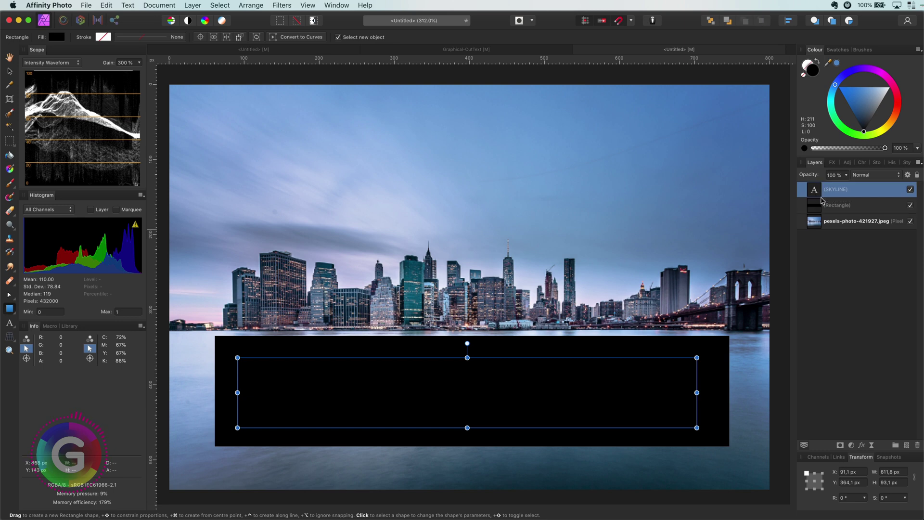
left_click_drag(862, 120, 890, 87)
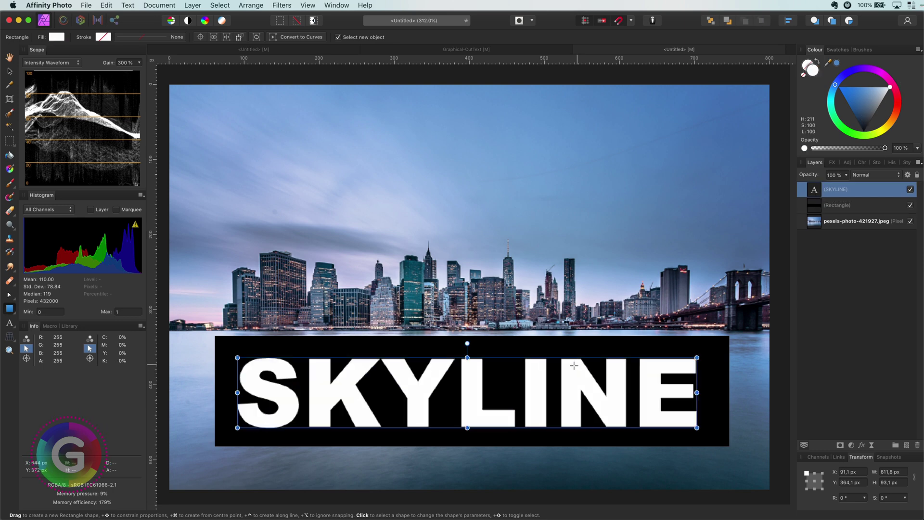
Step: Mask the black rectangle to the SKYLINE letter selection, hide the original text and deselect
left_click(813, 195, "super")
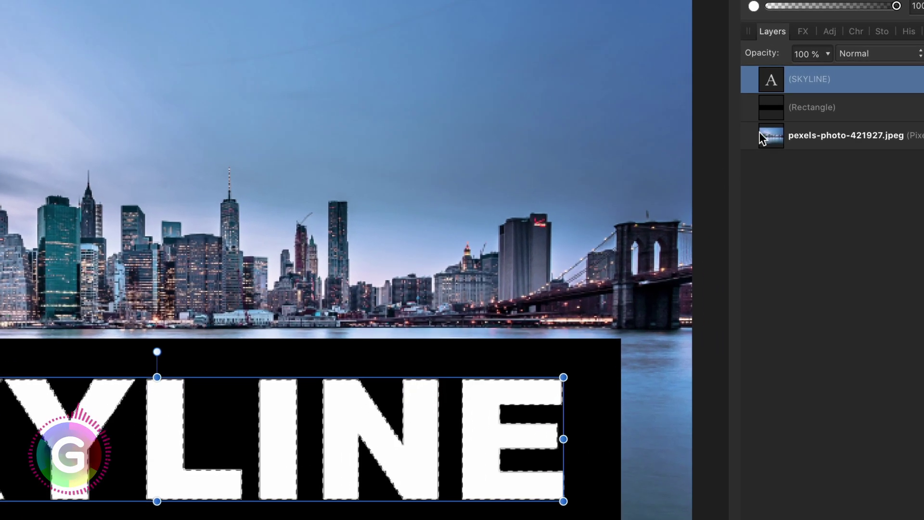
left_click(767, 110)
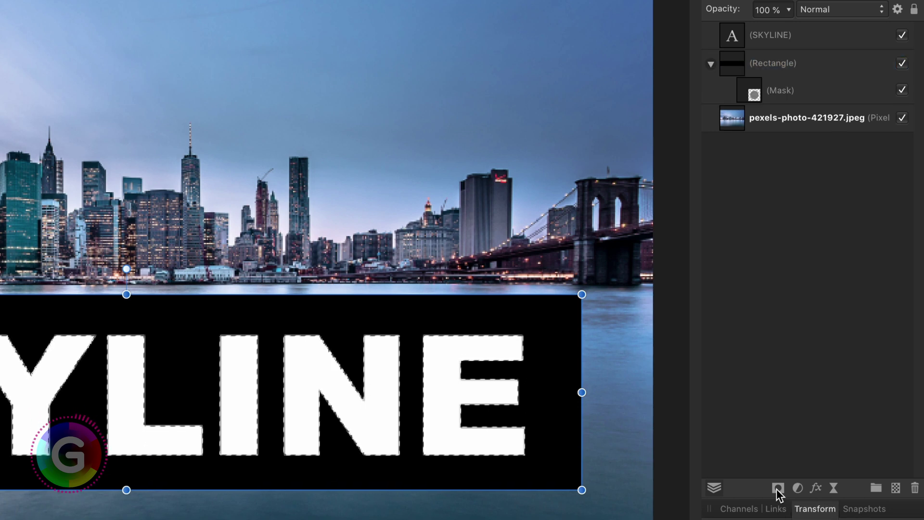
left_click(776, 489)
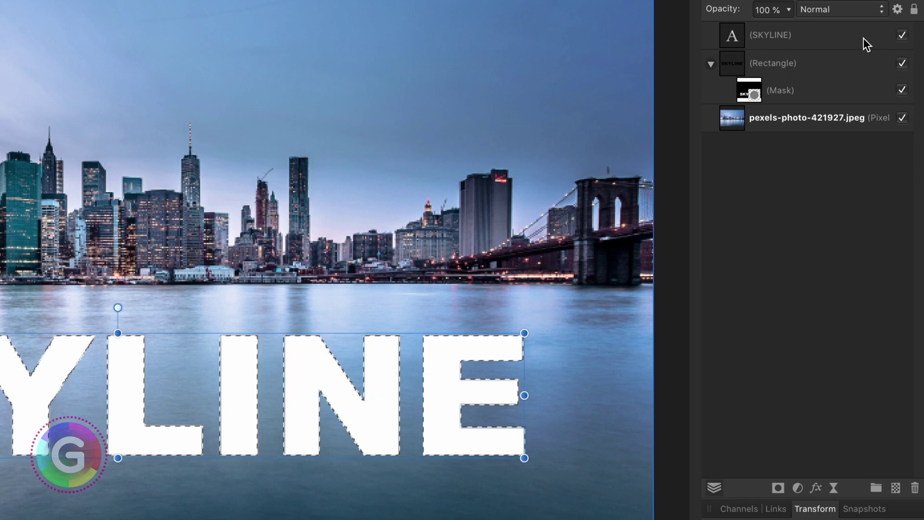
left_click(880, 37)
left_click(903, 35)
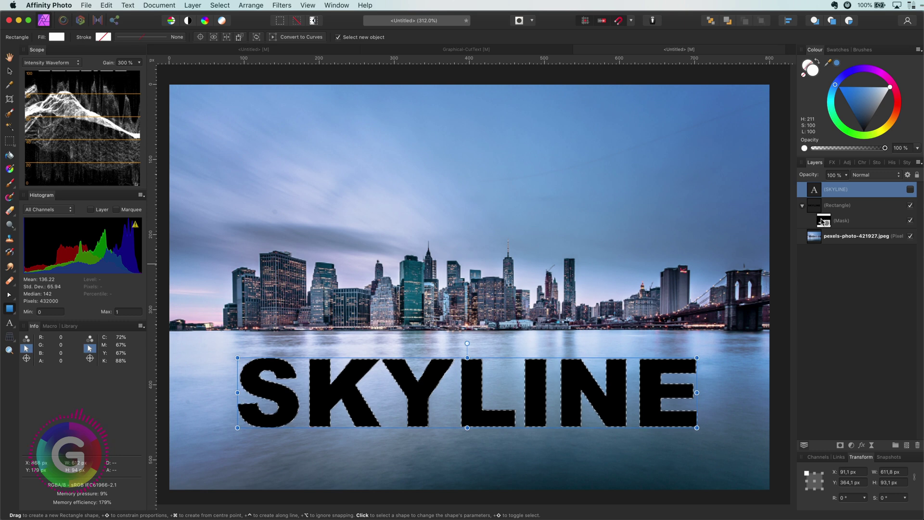
key("super+d")
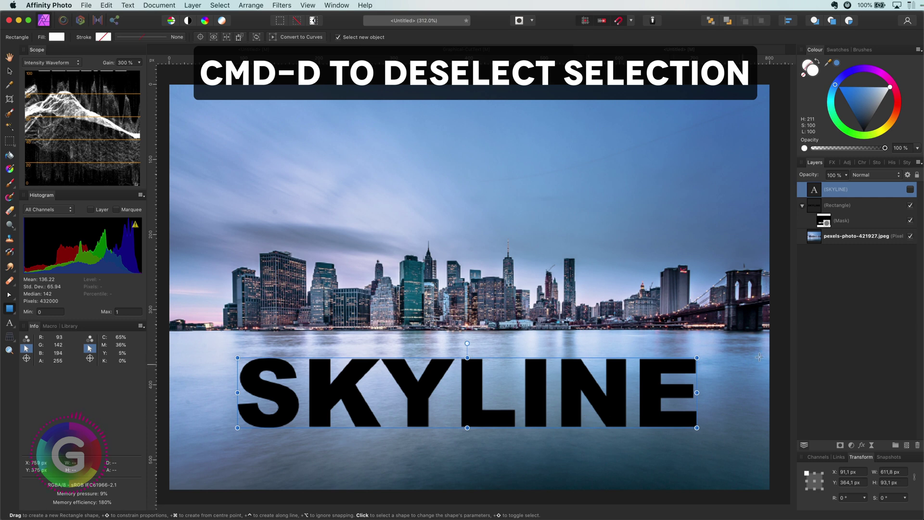
Step: Invert the rectangle's letter mask with Cmd-I and fill the rectangle white
left_click(826, 223)
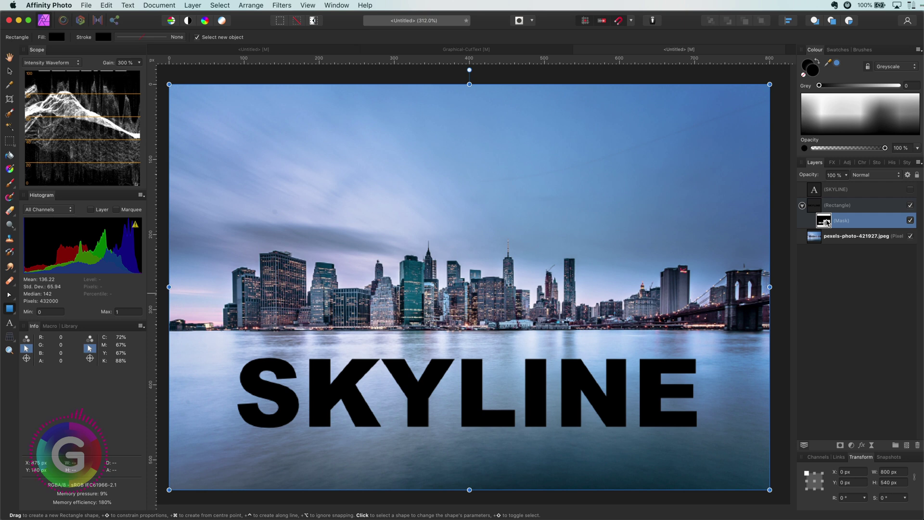
key("super+i")
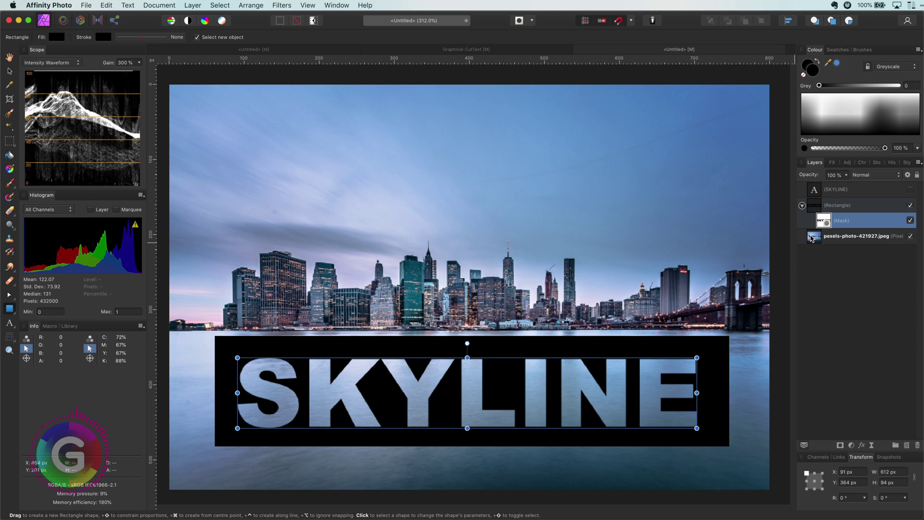
left_click(822, 206)
left_click_drag(855, 114, 849, 129)
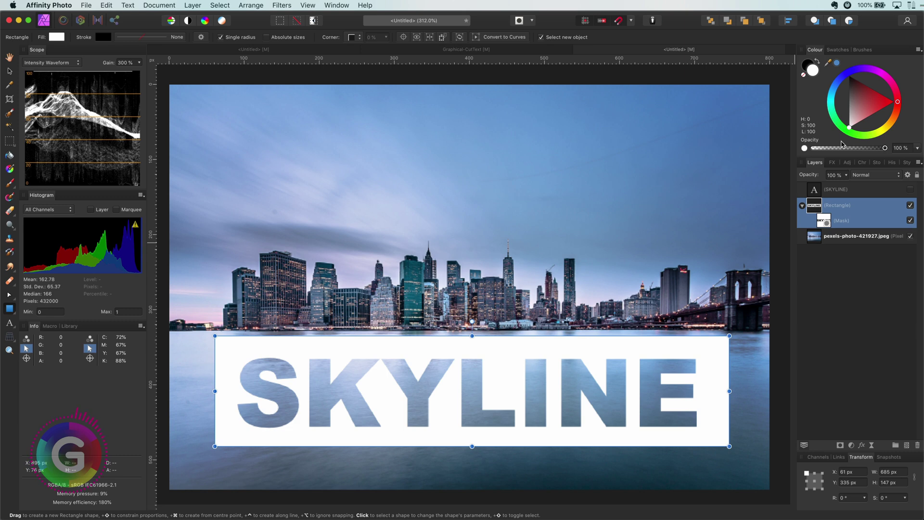
Step: Undo the rectangle's letter mask so SKYLINE sits unmasked over the white rectangle
key("super+z")
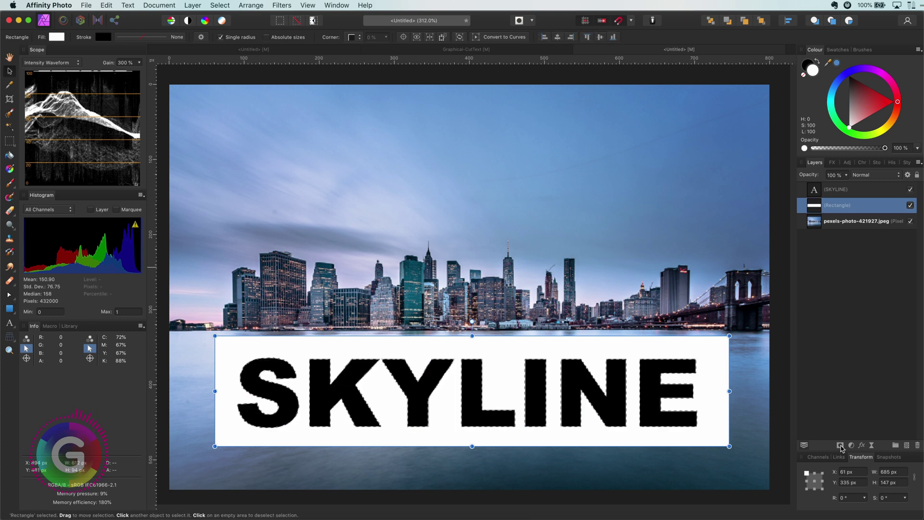
key("super+z")
key("super+shift+z")
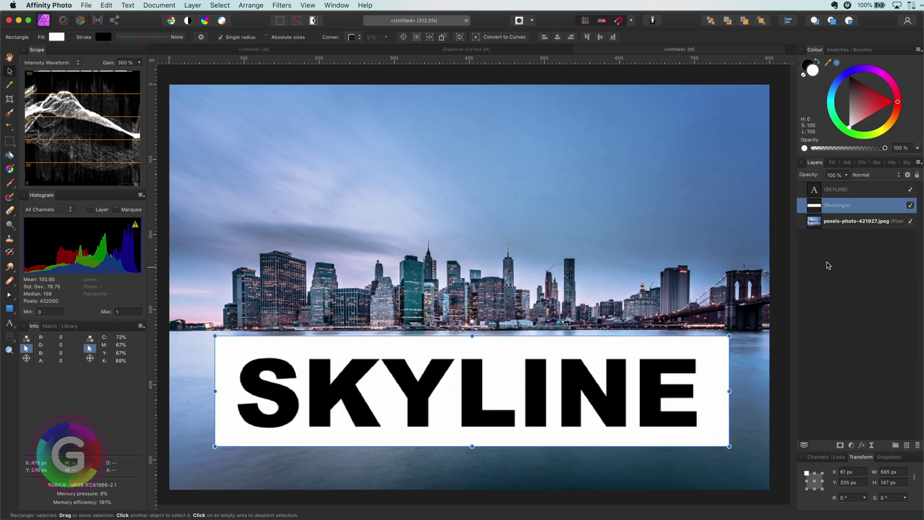
Step: Select the SKYLINE text with the rectangle and reveal the Layer menu's compound Geometry operations
left_click(814, 197, "shift")
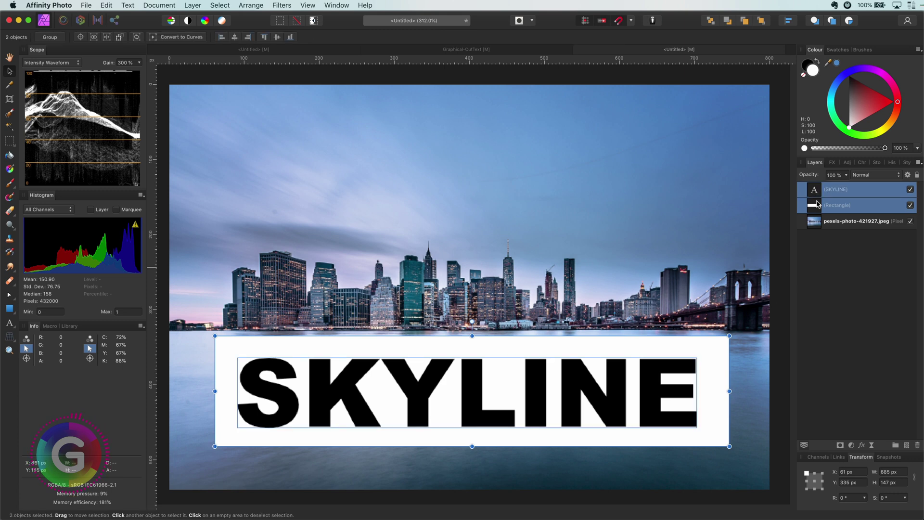
left_click(192, 5)
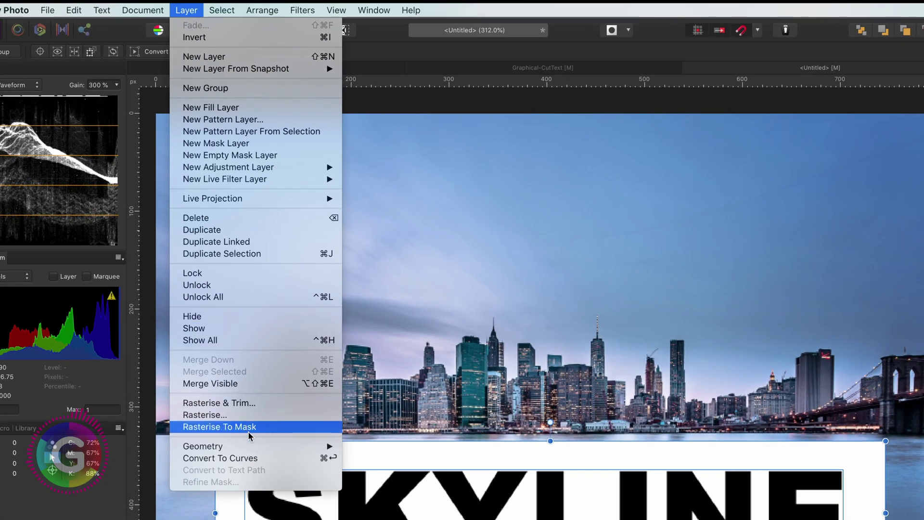
mouse_move(257, 448)
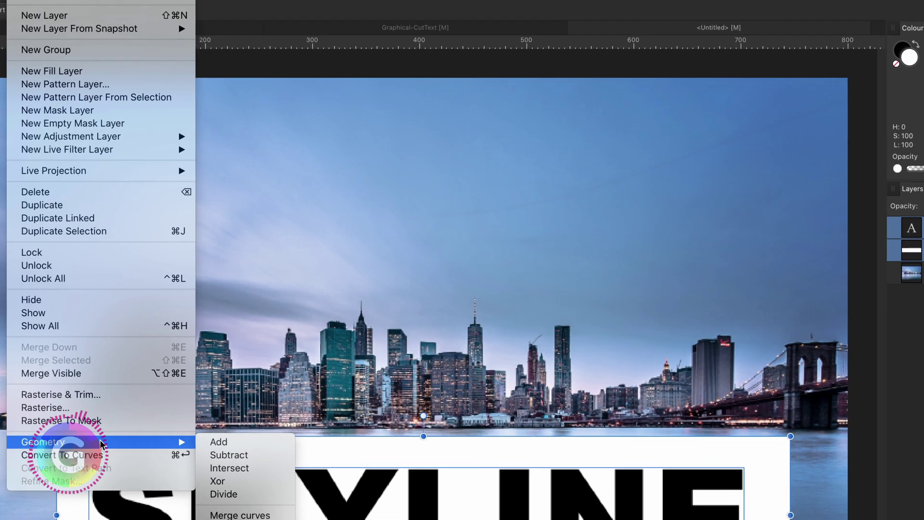
key("Escape")
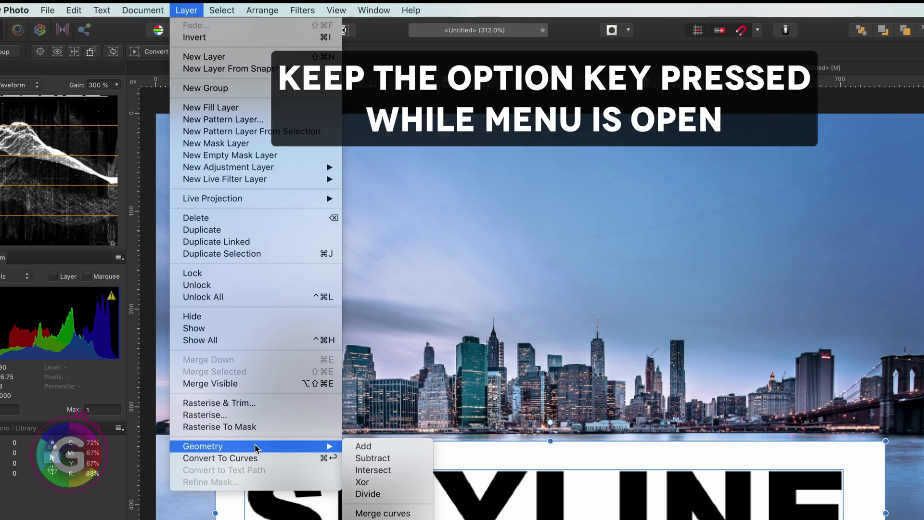
key("alt")
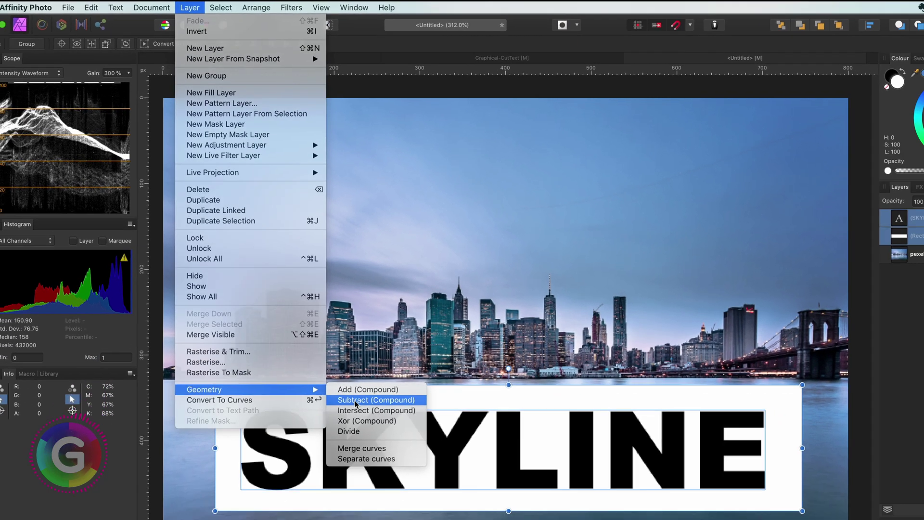
Step: Apply Subtract (Compound) to letters and rectangle, expand it, and revert an accidental SKYLINES edit
left_click(375, 459, "alt")
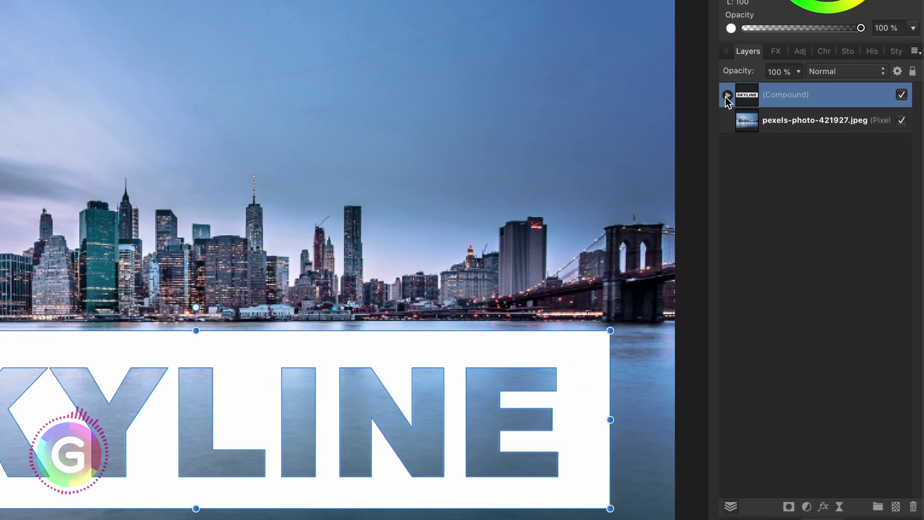
left_click(727, 95)
left_click(760, 121)
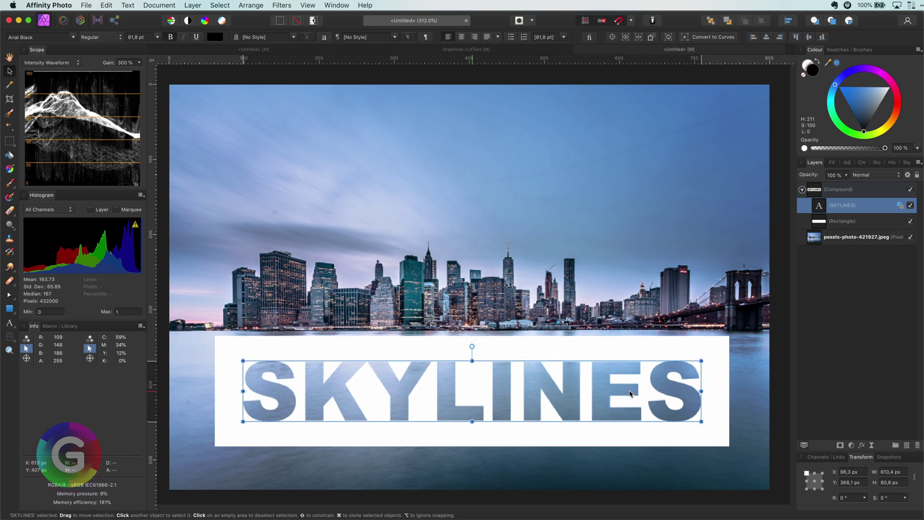
key("ctrl+z")
key("ctrl+z")
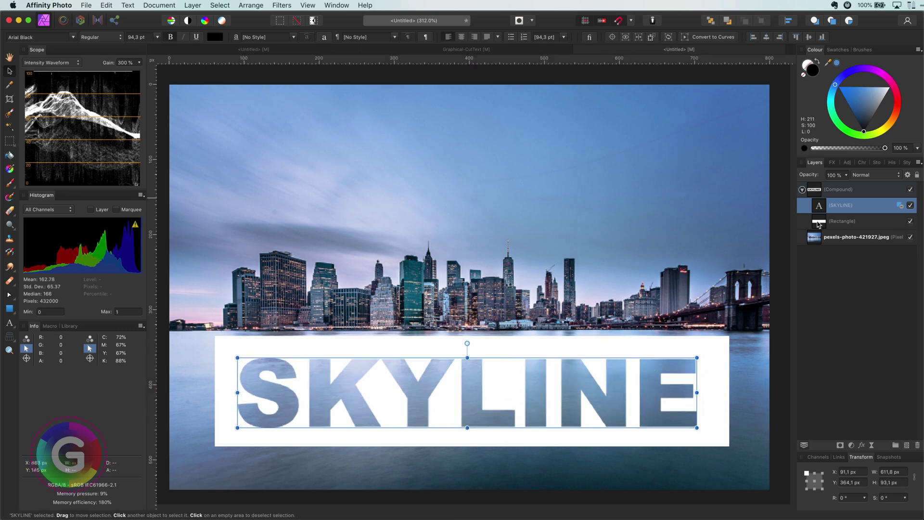
Step: Stretch the compound's white rectangle on all four sides to fill the 800×540 canvas
left_click(818, 221)
left_click_drag(472, 335, 471, 84)
left_click_drag(214, 265, 169, 265)
left_click_drag(729, 265, 771, 270)
left_click_drag(470, 446, 470, 490)
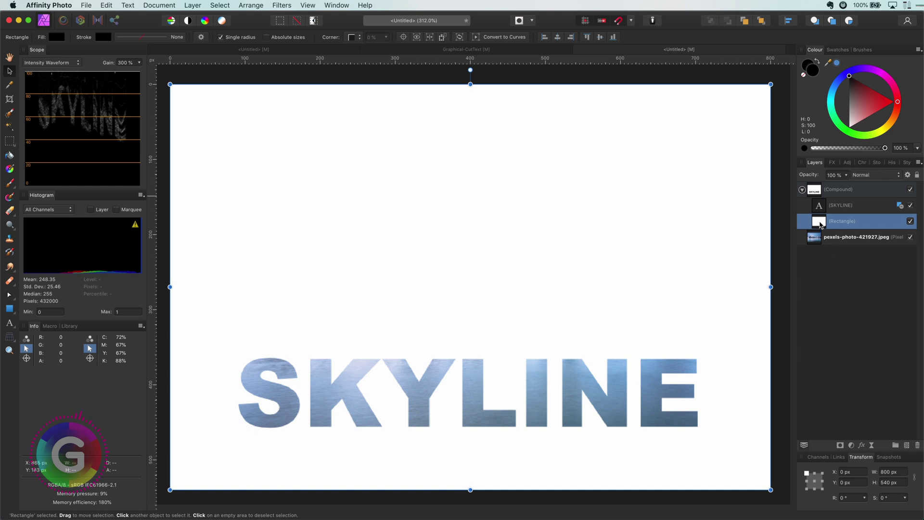
Step: Try a vertical gradient on the cutout's backing rectangle, then undo it
left_click(819, 210)
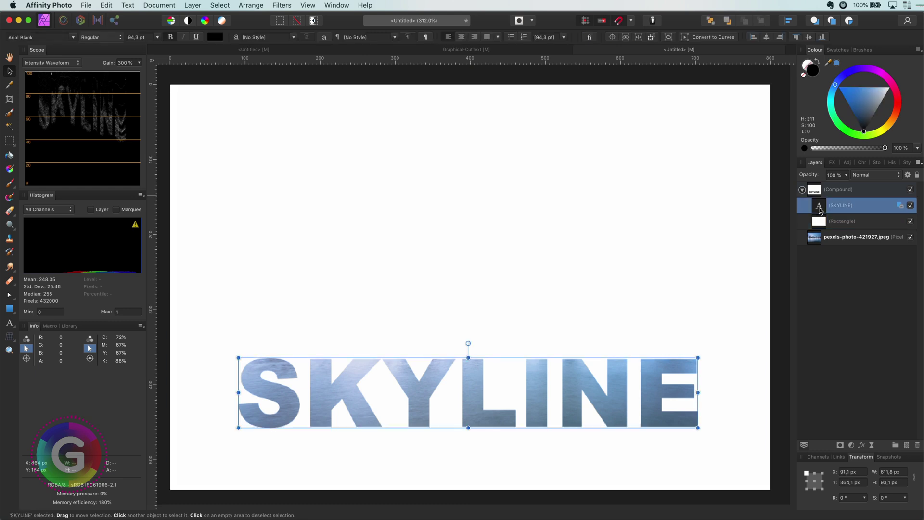
left_click(820, 225)
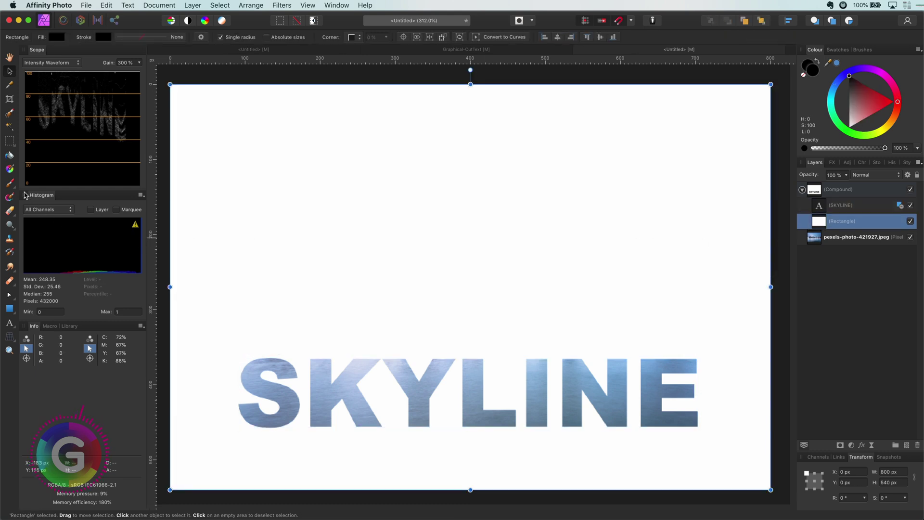
left_click(9, 168)
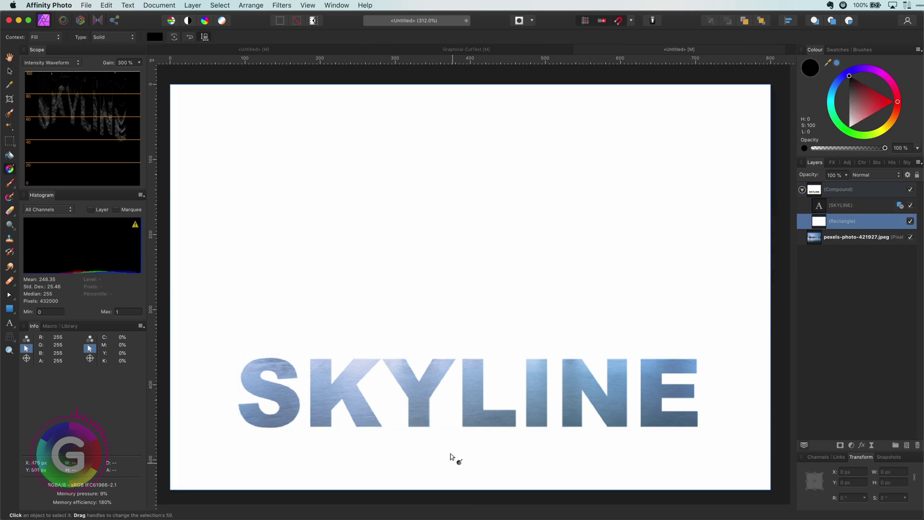
mouse_move(450, 453)
left_mouse_down()
mouse_move(460, 190)
mouse_move(427, 131)
left_mouse_up()
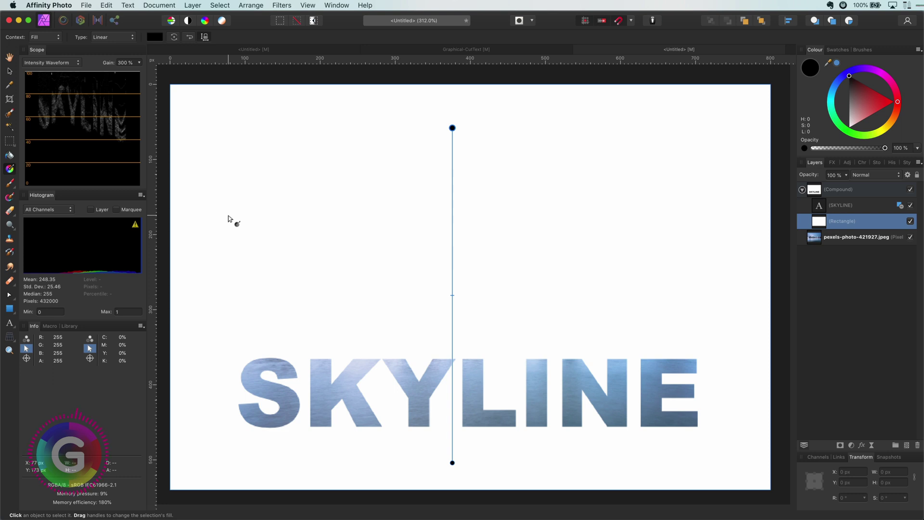
key("super+z")
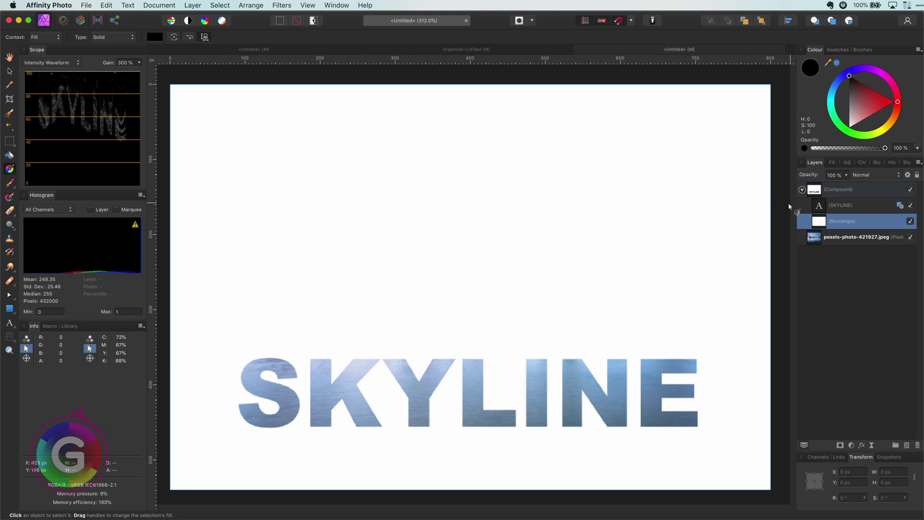
Step: Fill the Compound black with a vertical gradient fading to transparent at the top
left_click(819, 192)
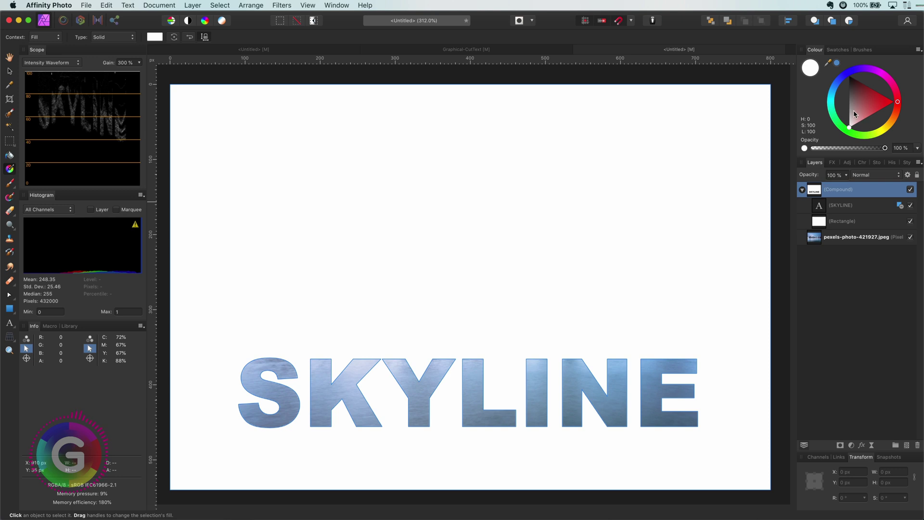
left_click_drag(856, 114, 848, 58)
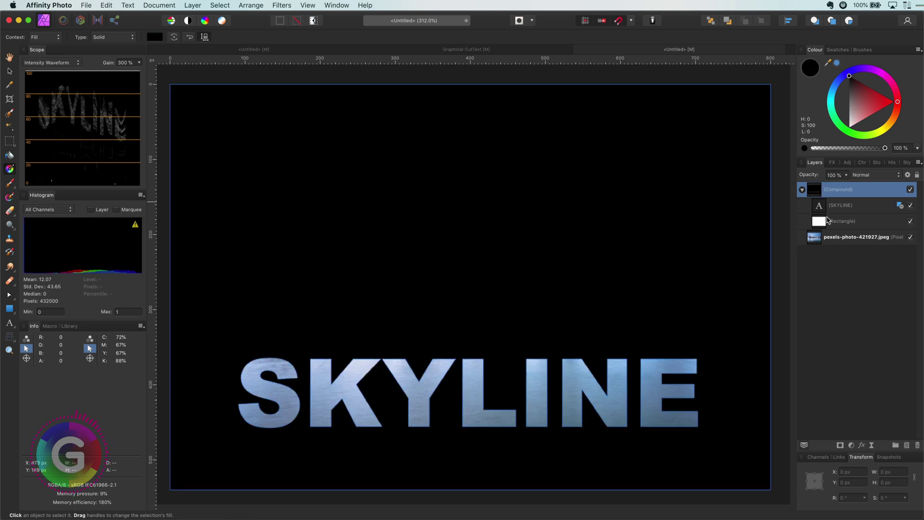
left_click_drag(446, 464, 447, 134)
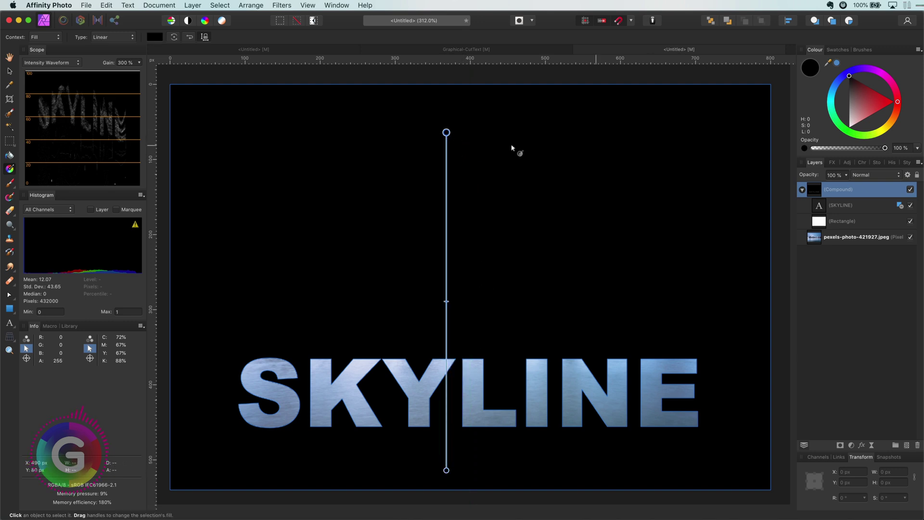
left_click_drag(884, 148, 797, 150)
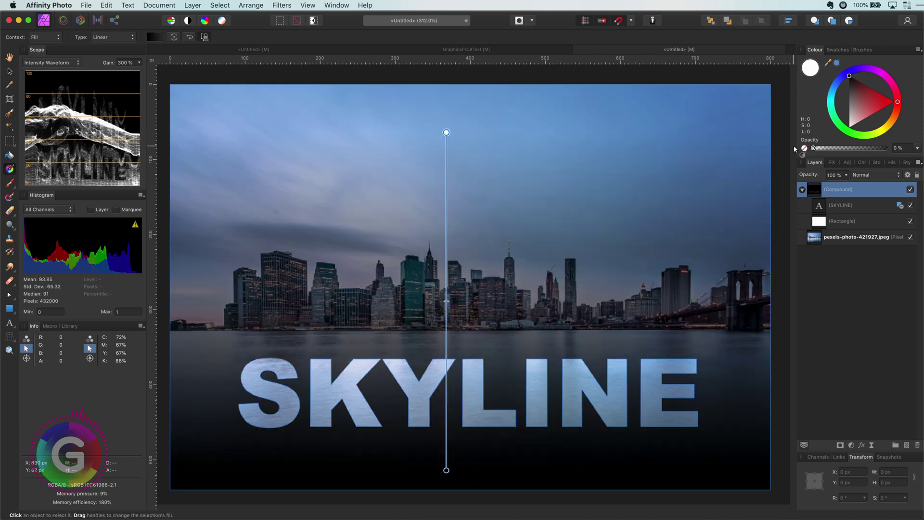
Step: Move the SKYLINE text up and left and scale it slightly larger
key("v")
left_click(575, 382)
left_click_drag(575, 382, 562, 356)
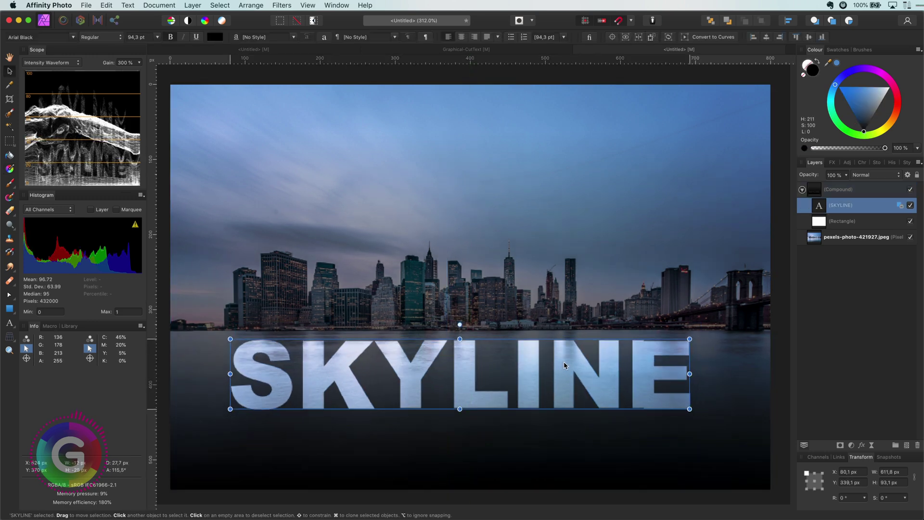
left_click_drag(684, 402, 697, 405)
Step: Copy the black rectangle, hide the Compound group and paste the rectangle copy on top
left_click(649, 441)
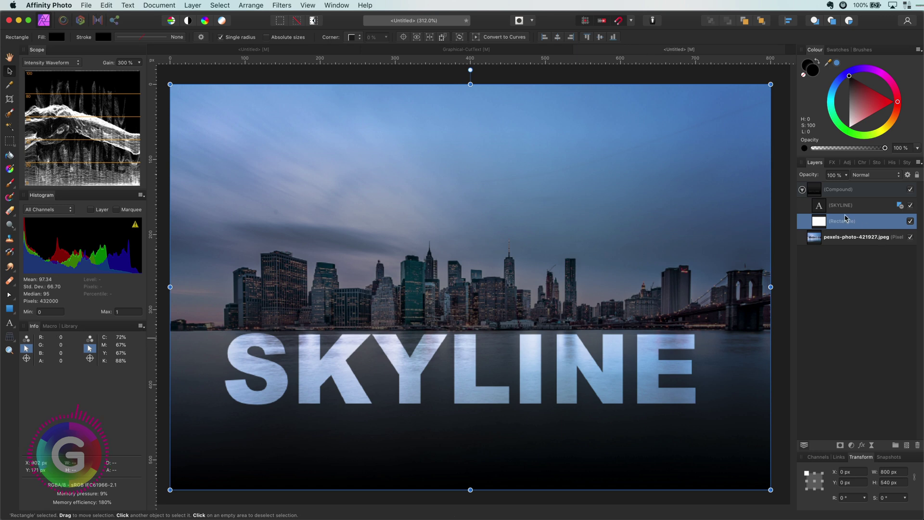
right_click(846, 218)
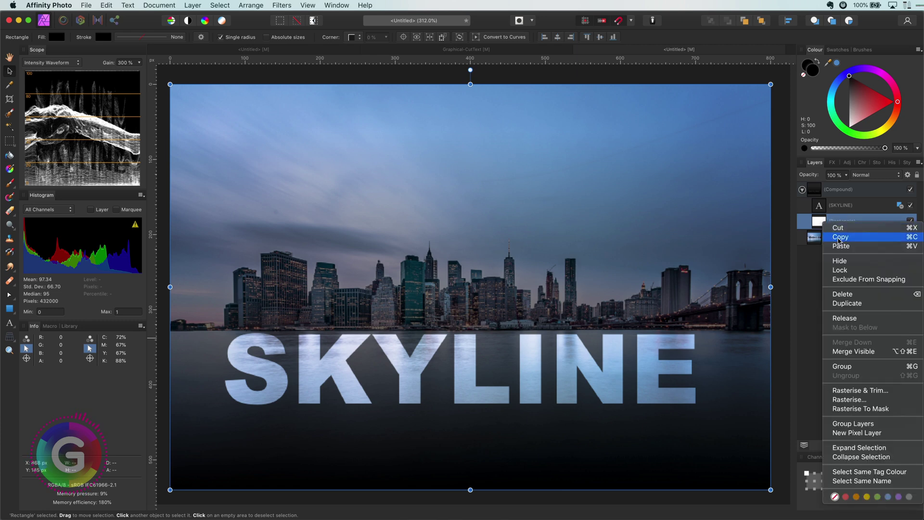
left_click(872, 234)
left_click(910, 189)
key("ctrl+j")
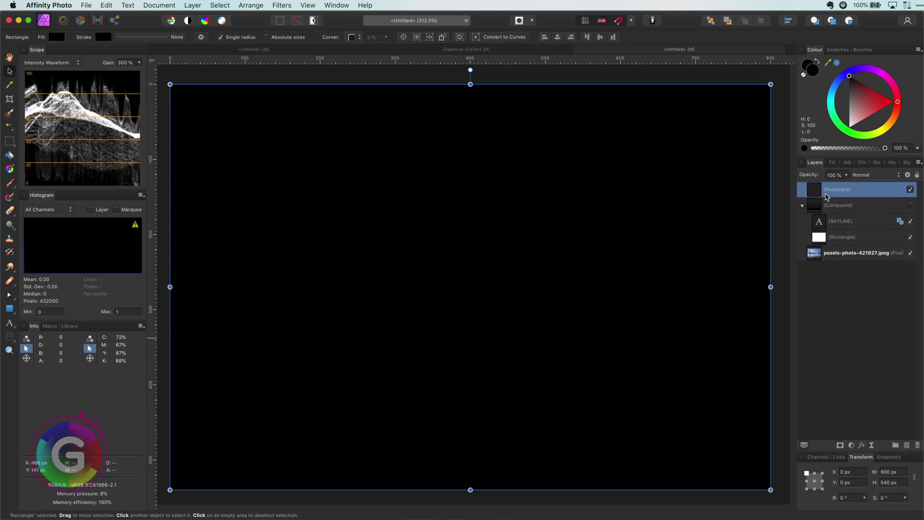
Step: Paste a copy of the SKYLINE text above the new top rectangle
left_click(824, 222)
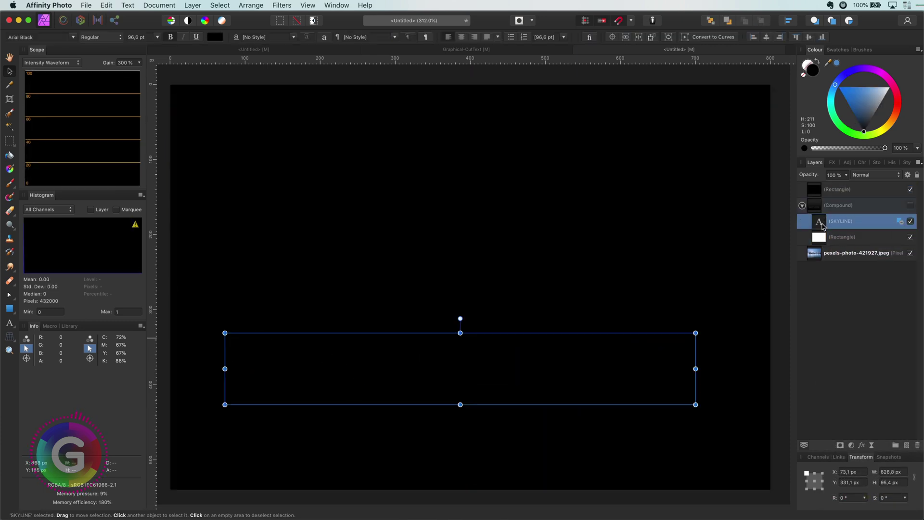
left_click(817, 192)
key("ctrl+v")
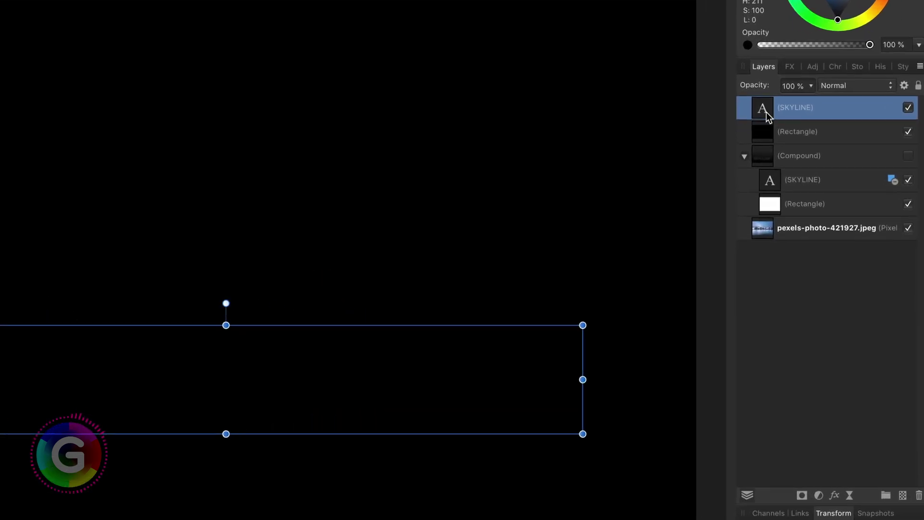
Step: Nest the SKYLINE copy inside the top rectangle and set its blend mode to Erase
left_click_drag(766, 112, 801, 140)
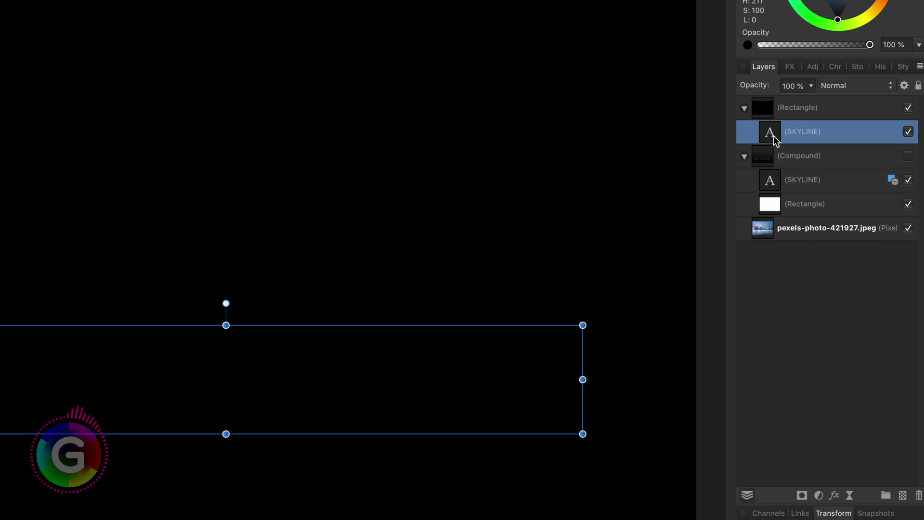
left_click(841, 88)
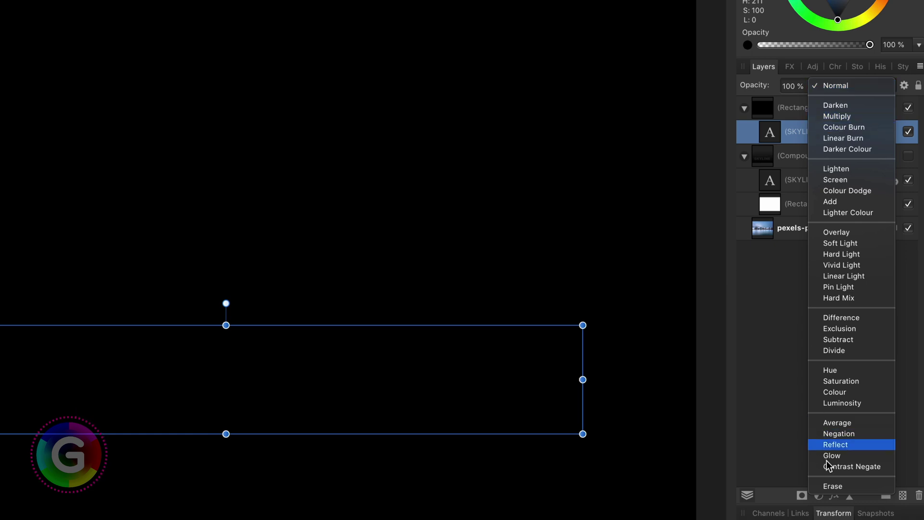
left_click(833, 486)
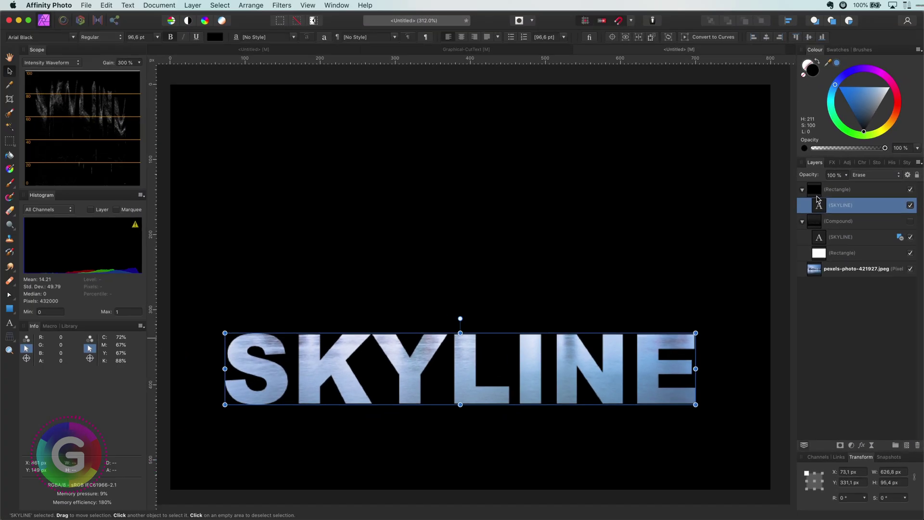
left_click(532, 291)
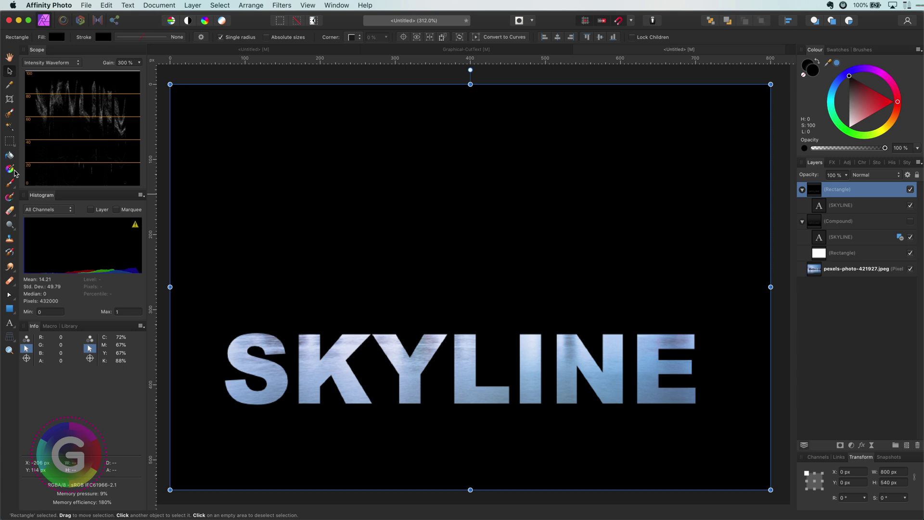
Step: Give the top black rectangle a vertical gradient with the top stop at 0% opacity
left_click(9, 169)
left_click_drag(460, 490, 460, 109)
left_click(804, 148)
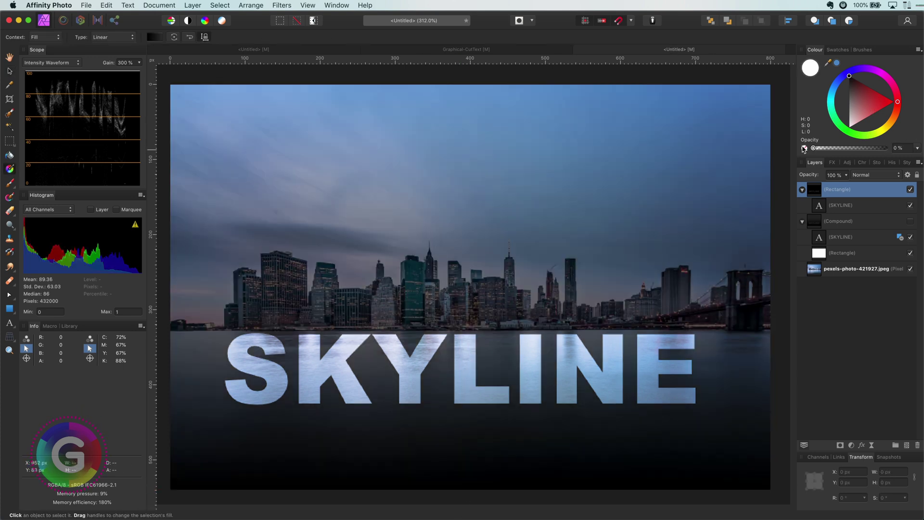
left_click(859, 206)
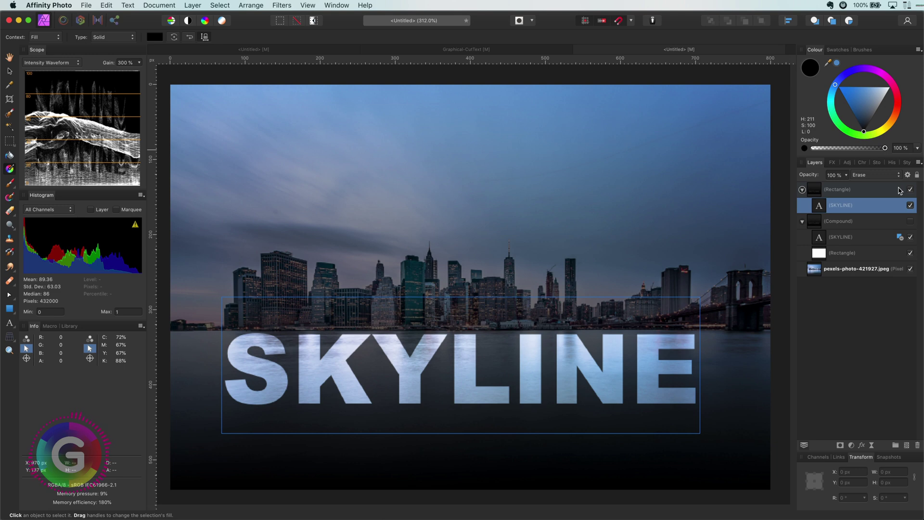
Step: Add a trial 5.5 px live Gaussian Blur to the SKYLINE copy, then delete it
key("v")
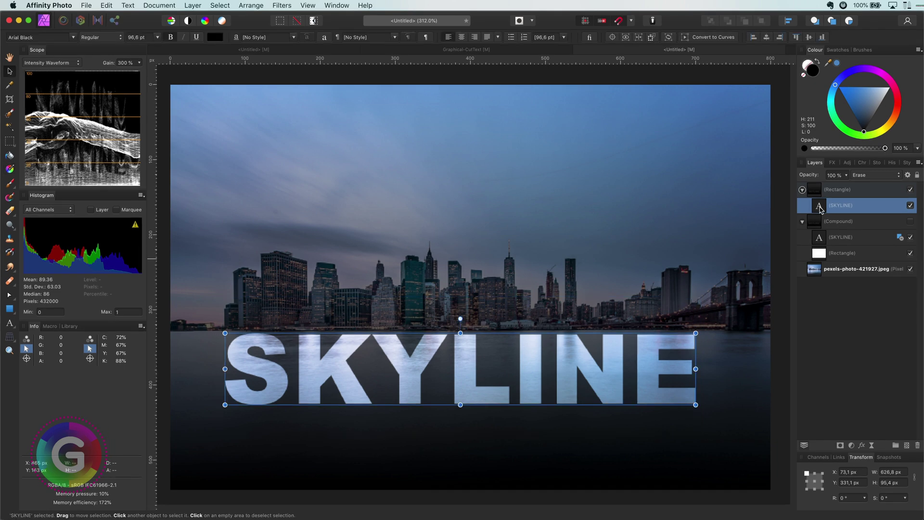
left_click(873, 446)
left_click(884, 450)
left_click_drag(633, 473, 672, 476)
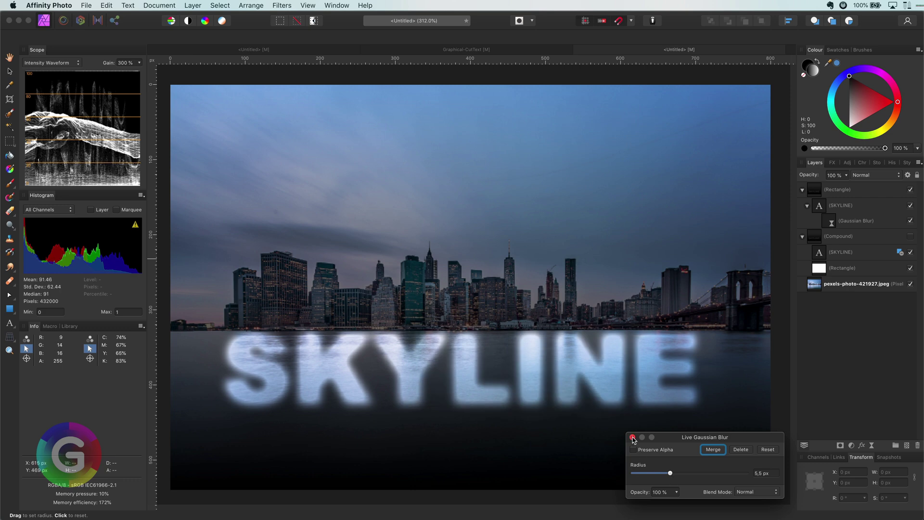
left_click(633, 437)
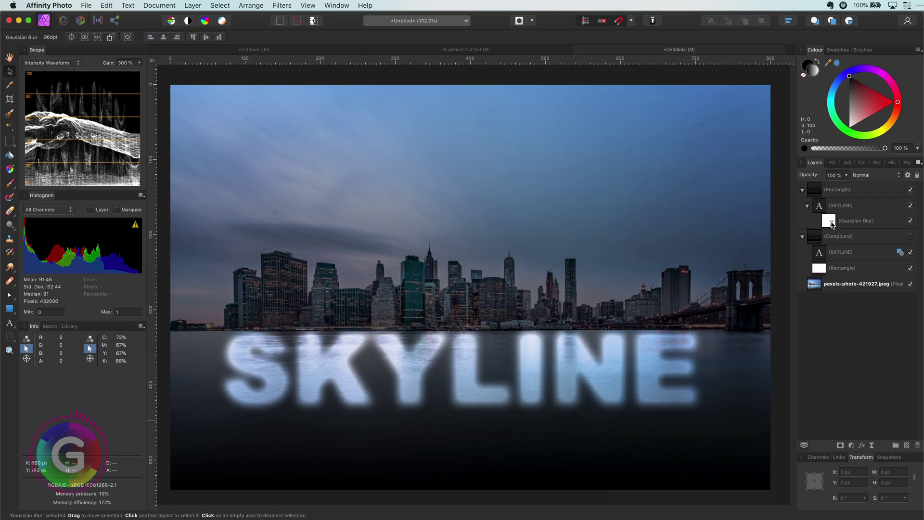
left_click(832, 224)
key("Delete")
Step: Hide the new rectangle group and show the Compound cutout group again
left_click(910, 189)
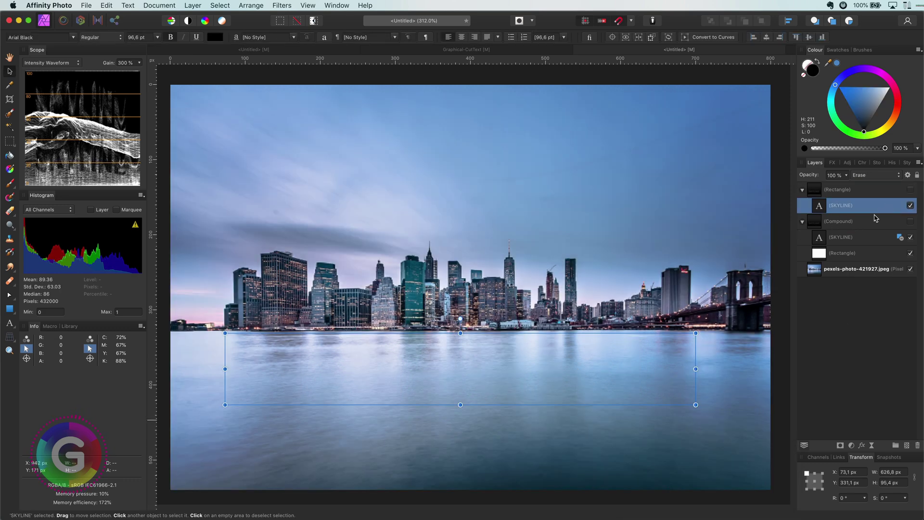
left_click(909, 222)
left_click(910, 222)
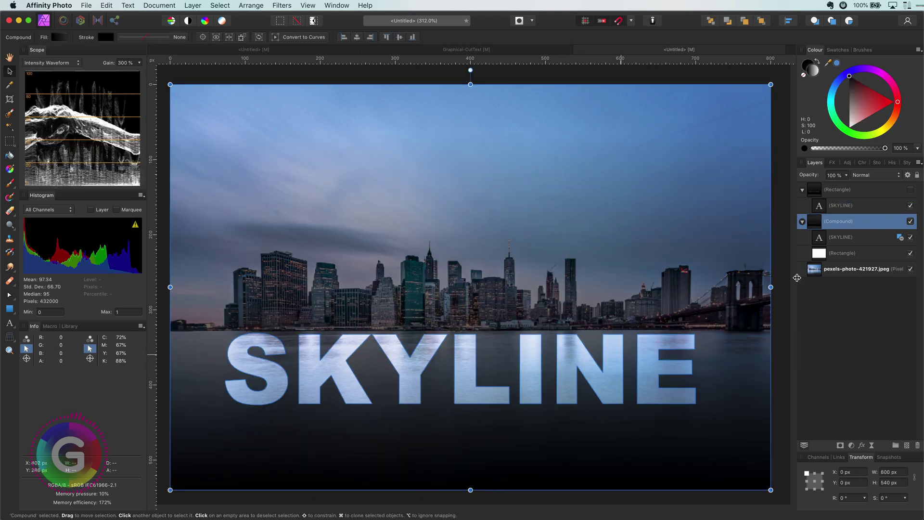
Step: Add a 2.2 px live Gaussian Blur to the SKYLINE text inside the Compound
left_click(821, 241)
left_click(872, 445)
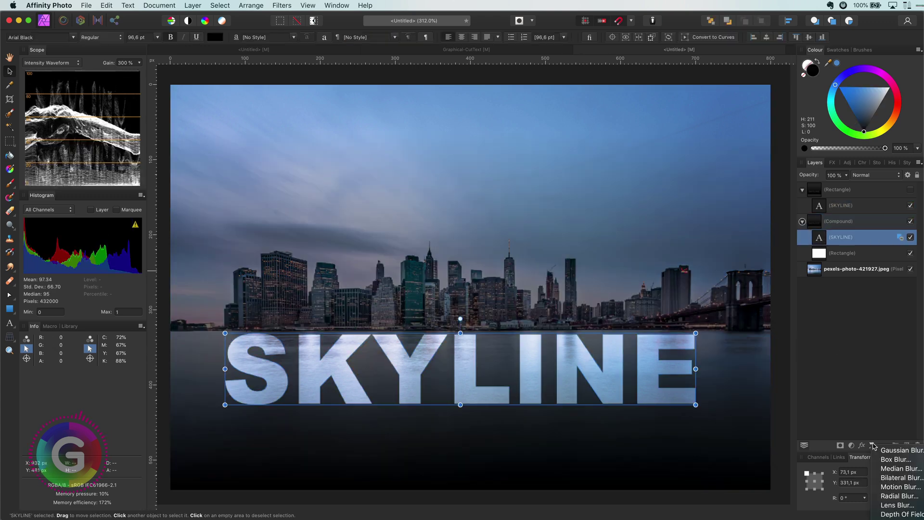
left_click(888, 451)
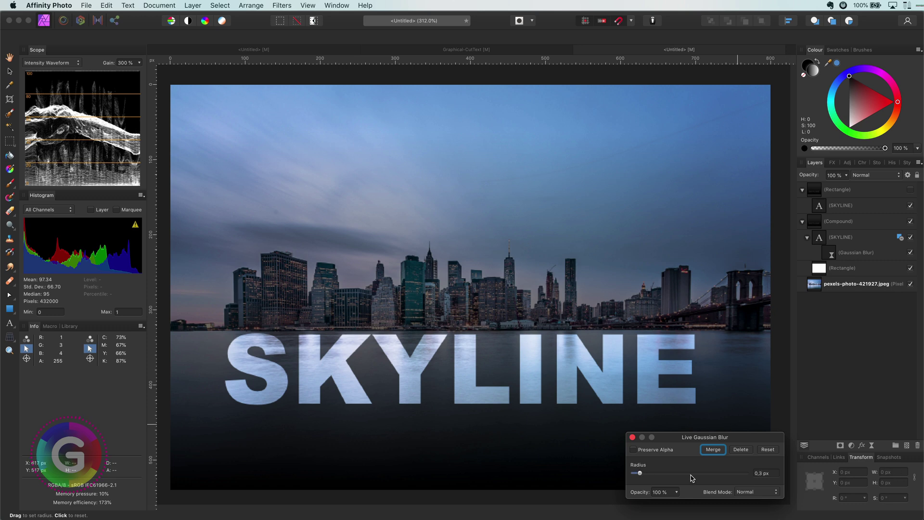
left_click_drag(713, 477, 663, 473)
left_click(632, 437)
left_click(807, 238)
left_click(816, 228)
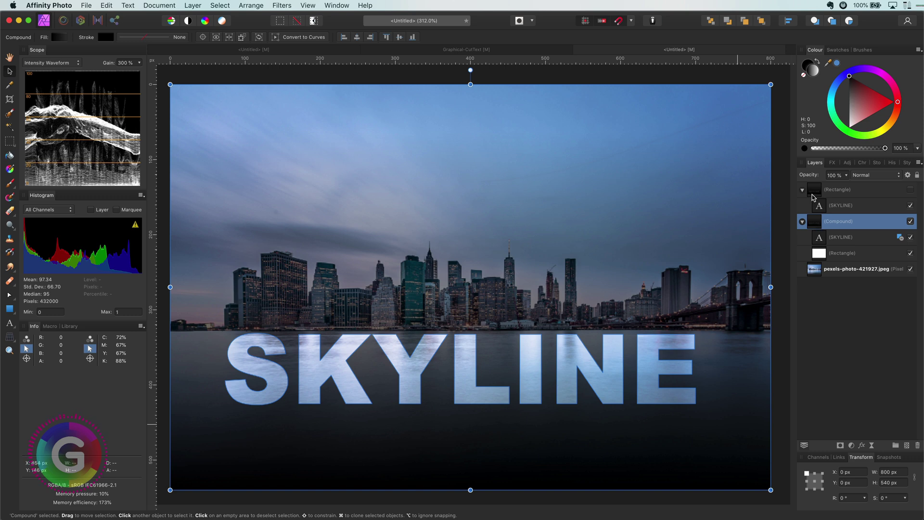
Step: Paste the bokeh image as a new pixel layer above the top Rectangle group
left_click(815, 195)
key("super+v")
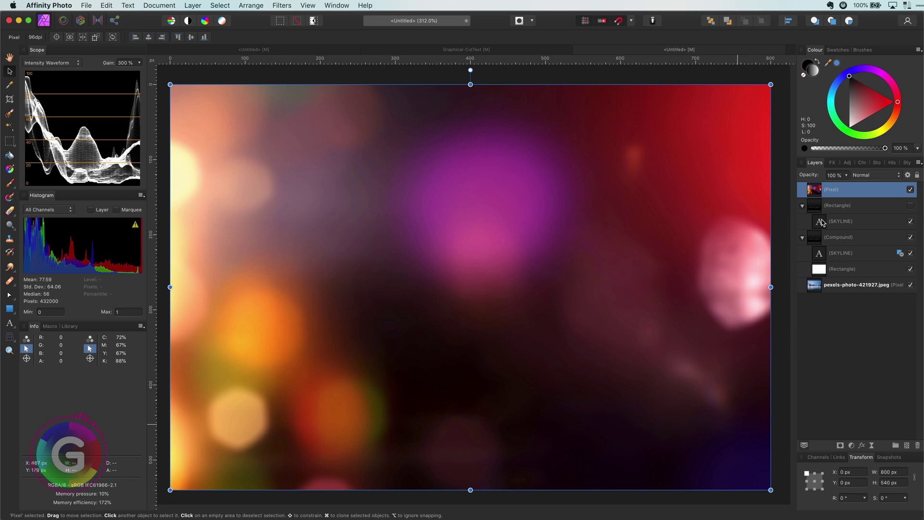
left_click(822, 221)
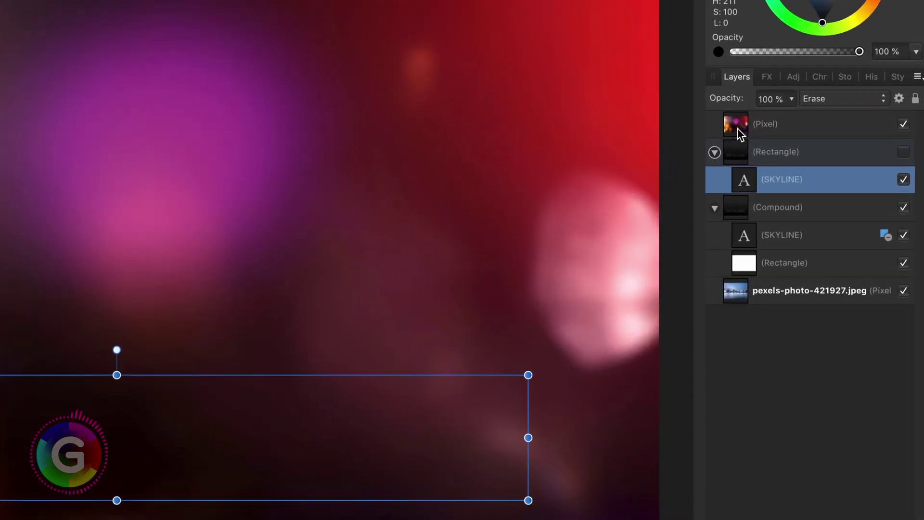
left_click(737, 126)
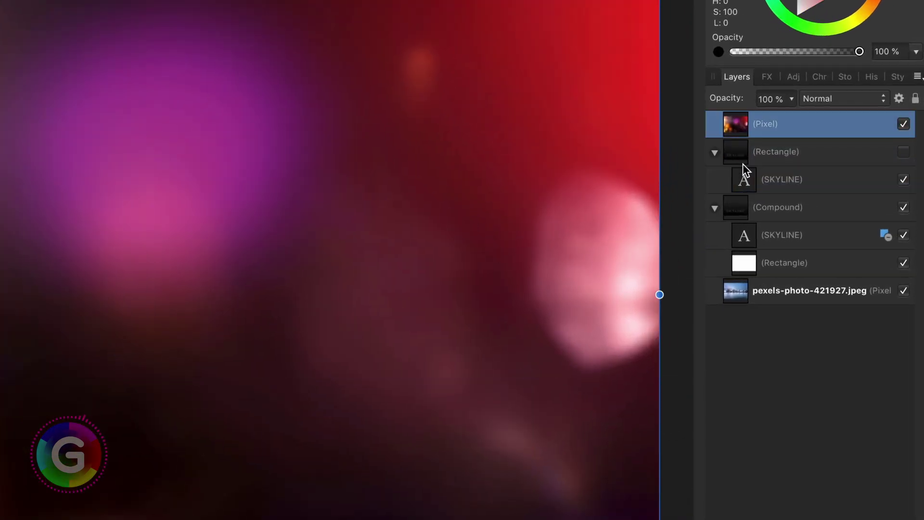
Step: Copy the SKYLINE text layer from the Rectangle group for pasting onto the bokeh layer
left_click(746, 181)
right_click(746, 181)
left_click(769, 204)
right_click(740, 131)
Step: Paste the SKYLINE copy above the bokeh layer and select both layers
left_click(784, 176)
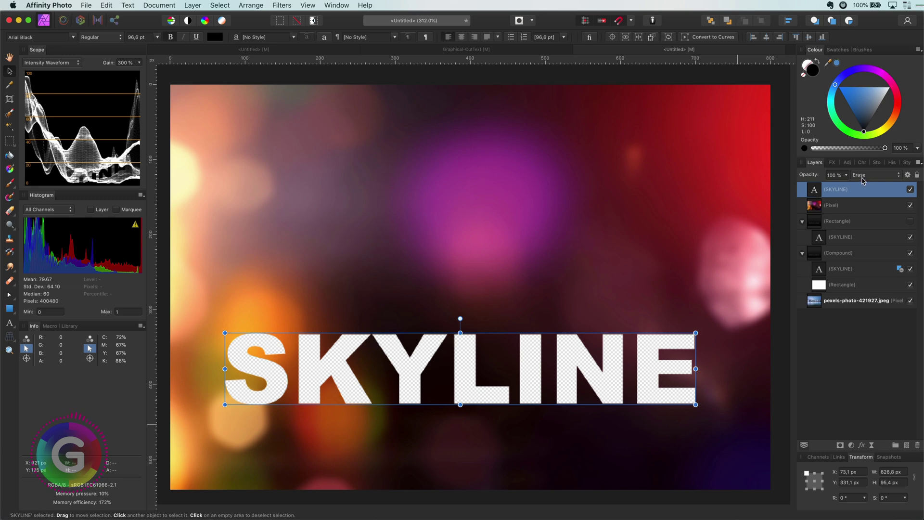
left_click(841, 208, "shift")
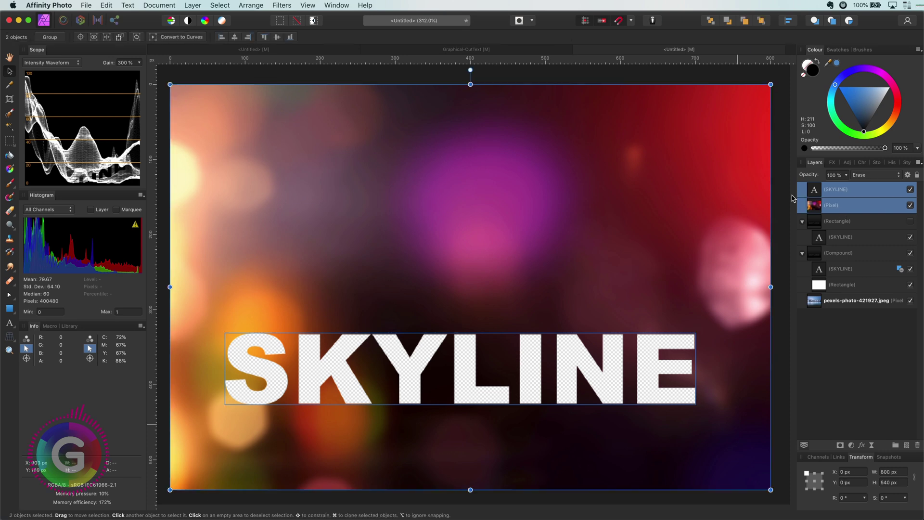
left_click(197, 6)
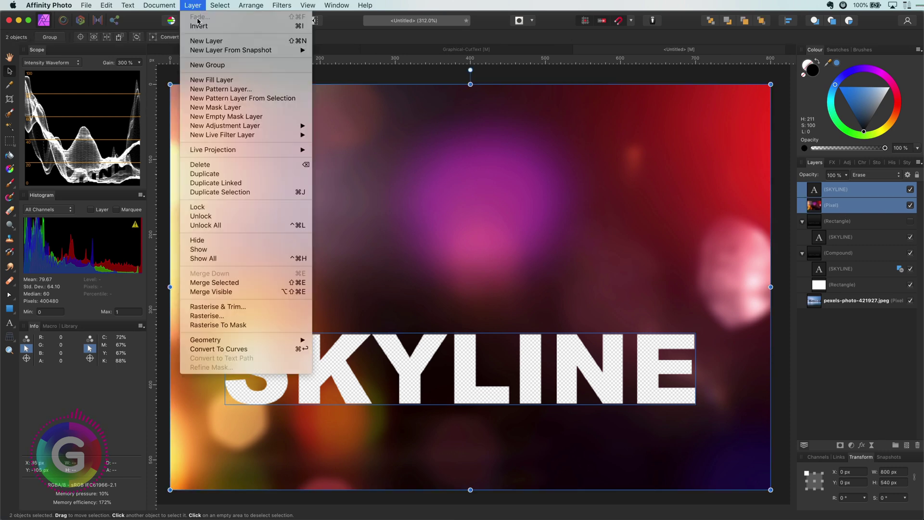
mouse_move(245, 341)
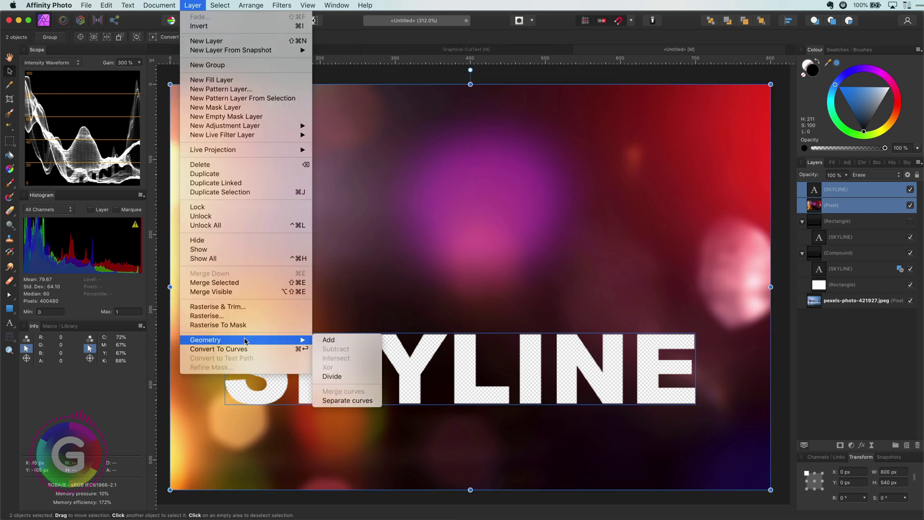
left_click(774, 298)
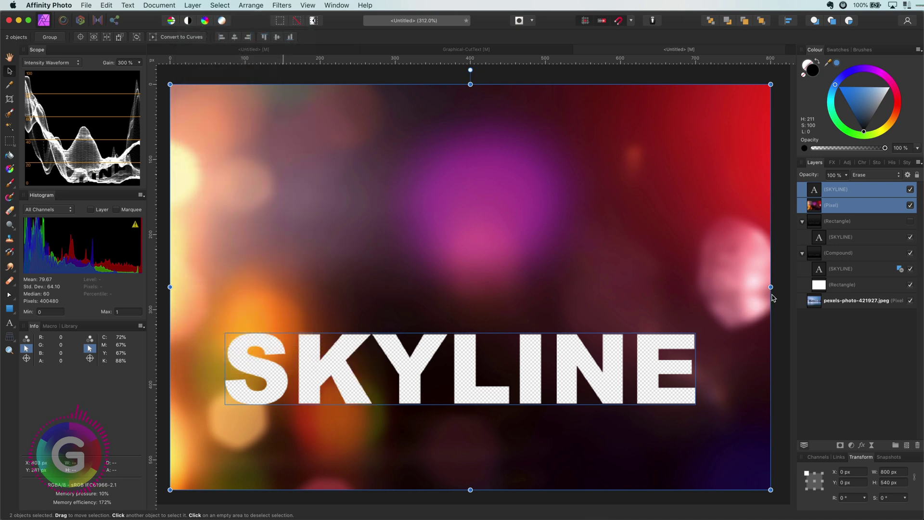
Step: Nest the SKYLINE copy inside the bokeh layer, then delete it
left_click(828, 197)
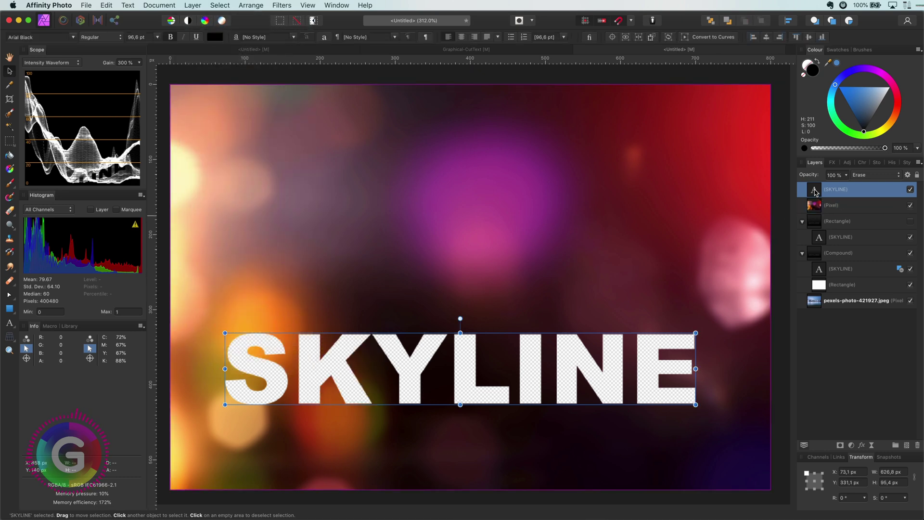
left_click_drag(851, 214, 830, 205)
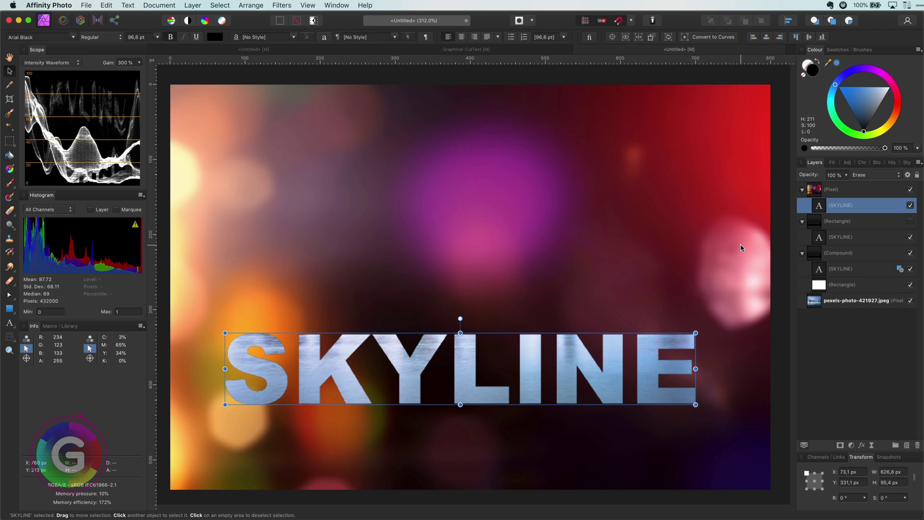
key("Delete")
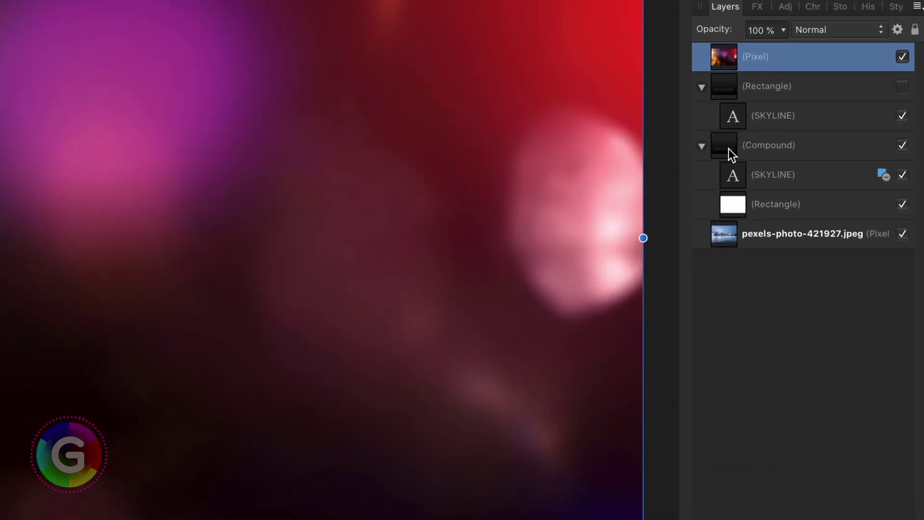
Step: Nest the collapsed Compound cutout inside the bokeh layer as a mask and invert it
left_click(817, 238)
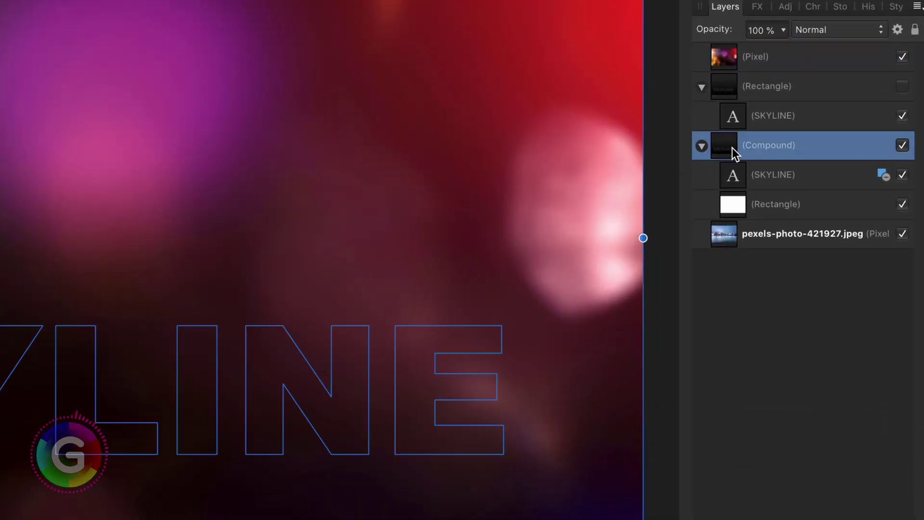
left_click(702, 145)
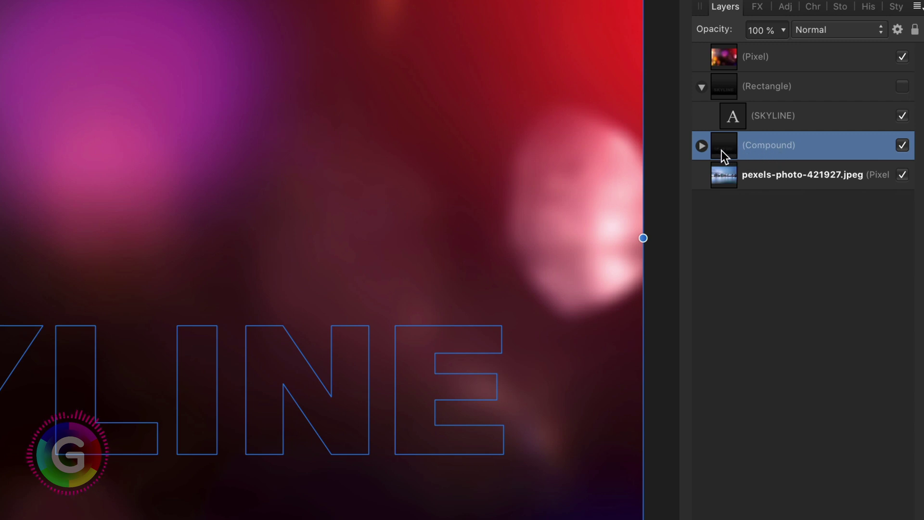
left_click_drag(726, 142, 729, 59)
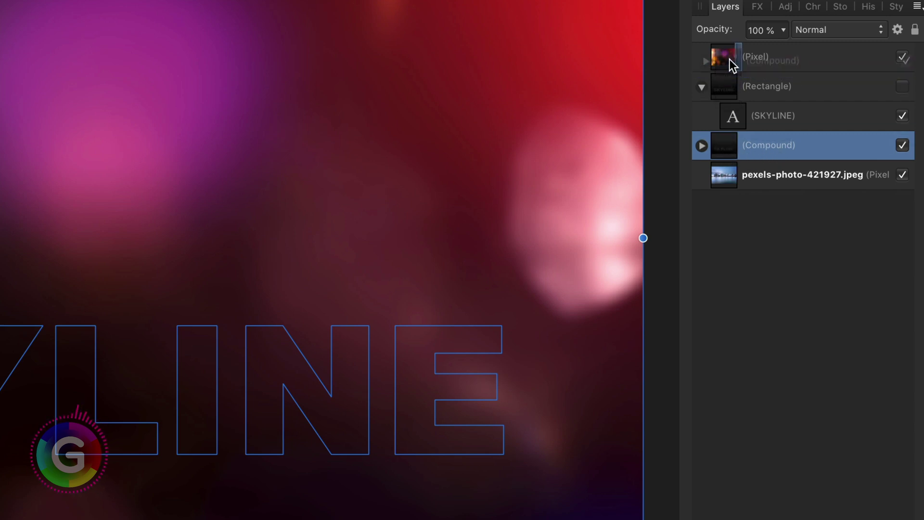
left_click_drag(730, 59, 729, 59)
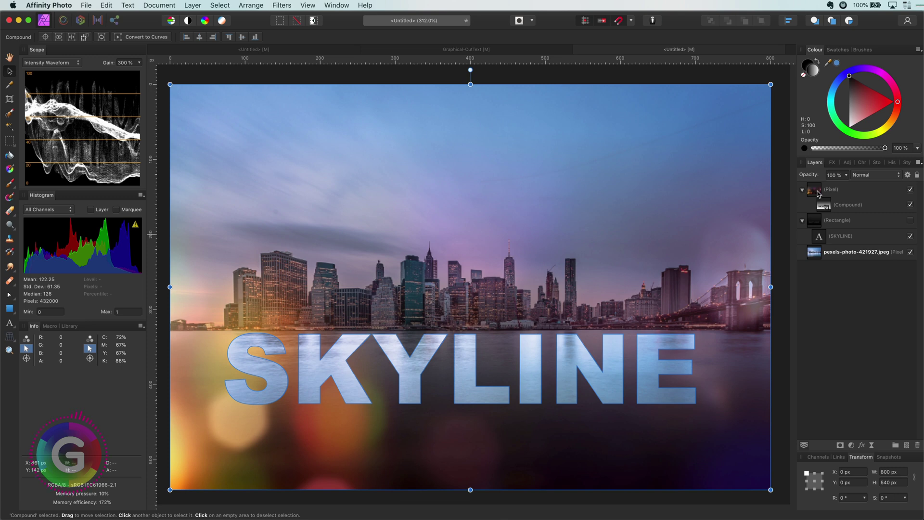
left_click(823, 205)
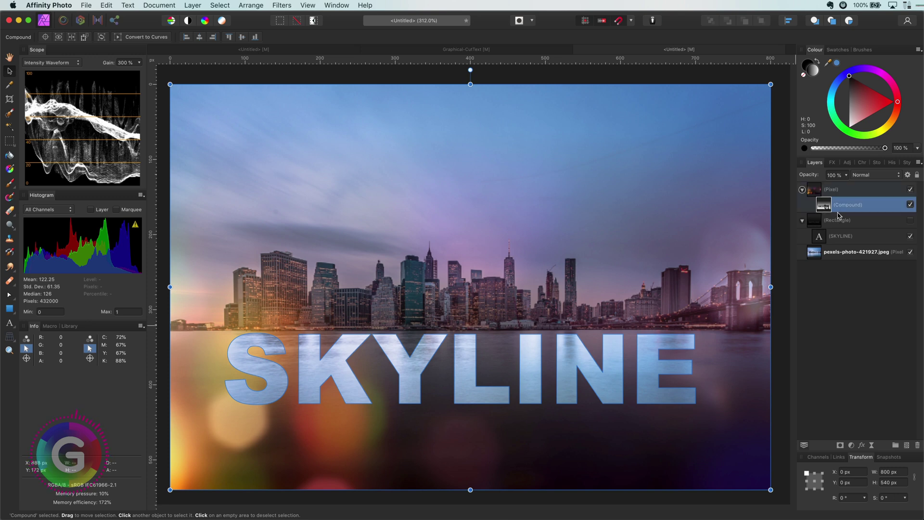
left_click(861, 92)
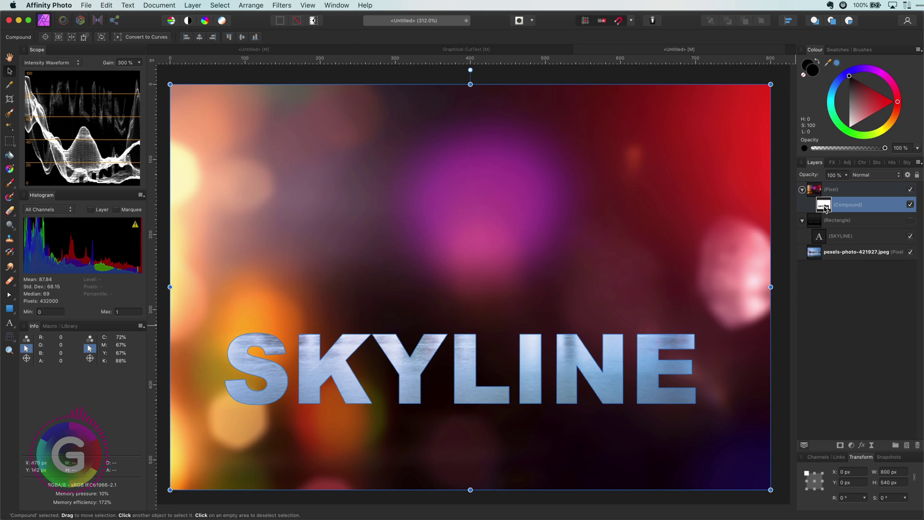
left_click_drag(825, 208, 839, 193)
left_click(802, 190)
left_click(824, 205)
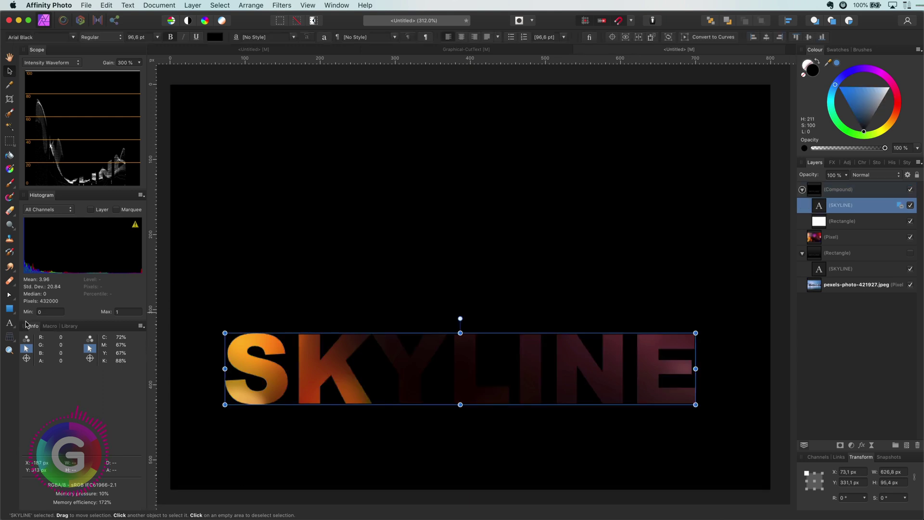
left_click(10, 323)
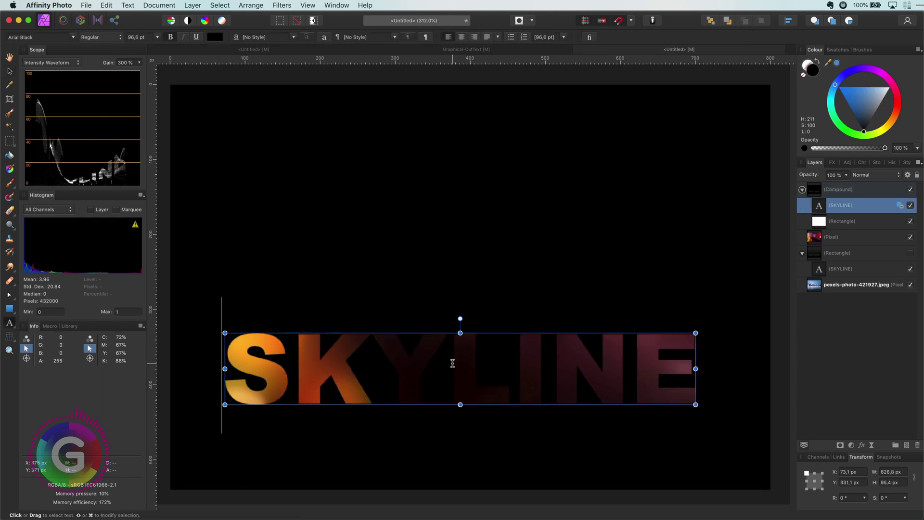
key("Right")
key("Right")
key("Right")
key("Right")
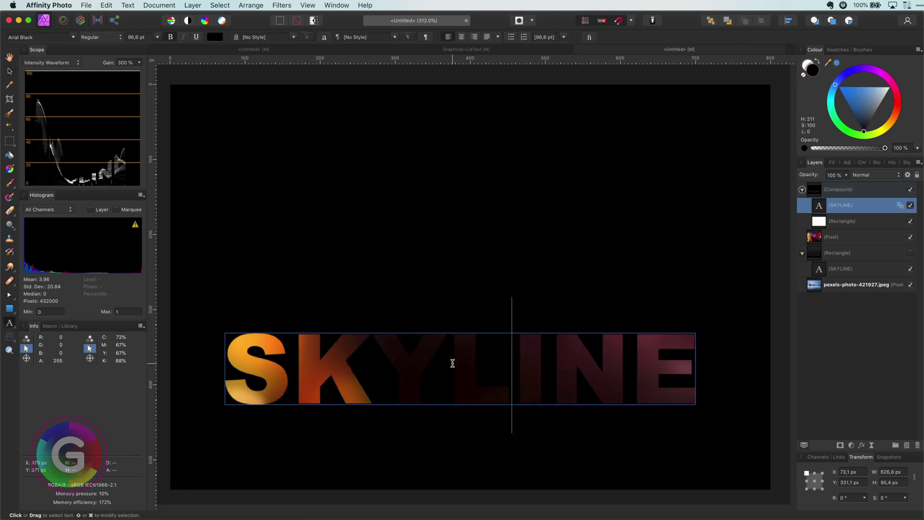
key("Left")
key("BackSpace")
key("BackSpace")
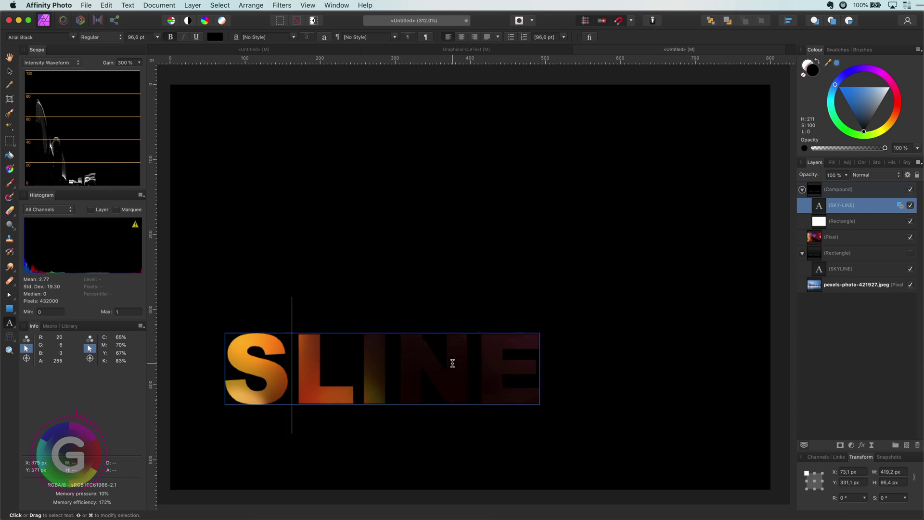
type("KY")
key("Escape")
key("v")
left_click(802, 189)
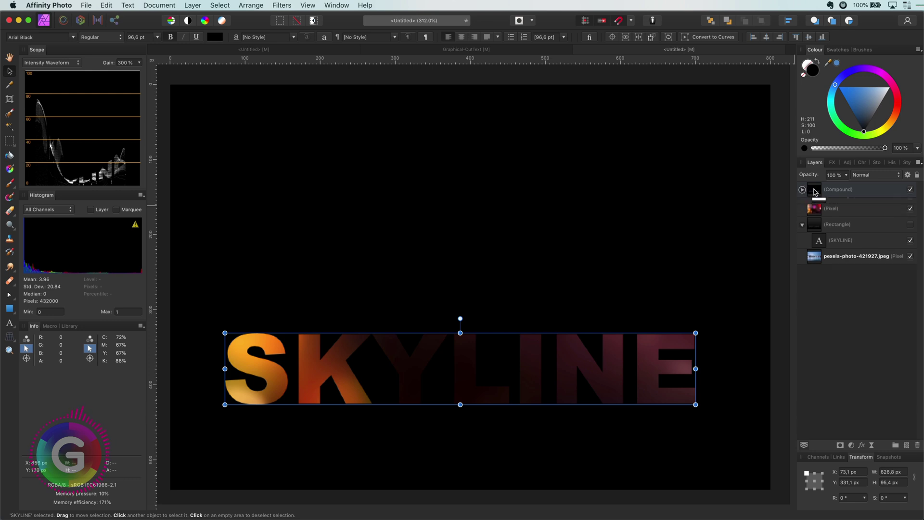
left_click_drag(814, 192, 816, 207)
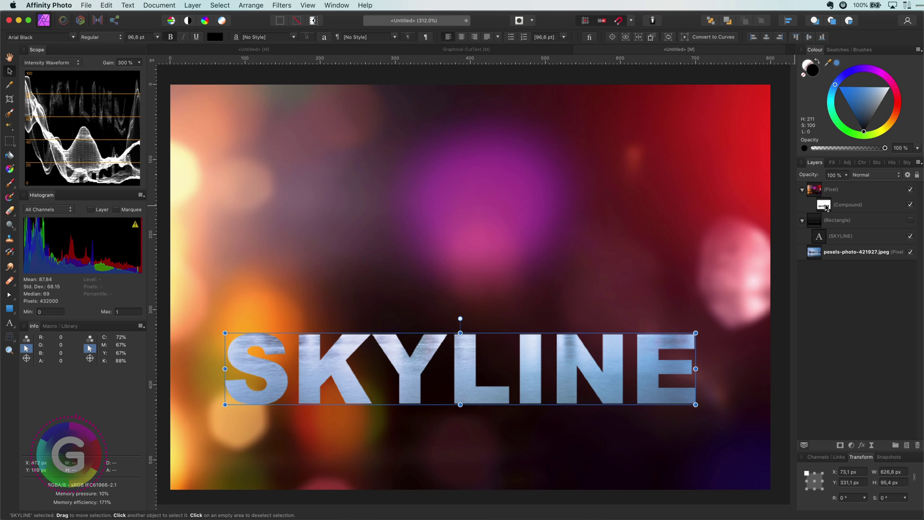
left_click(825, 208)
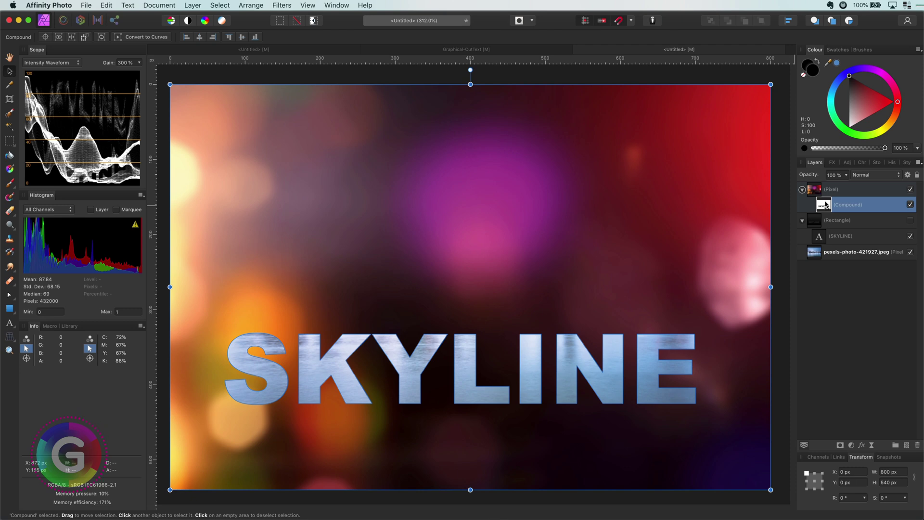
Step: Move Compound below the Rectangle group, duplicate SKYLINE, and nest the duplicate in the bokeh layer
left_click_drag(824, 205, 800, 244)
left_click(820, 223)
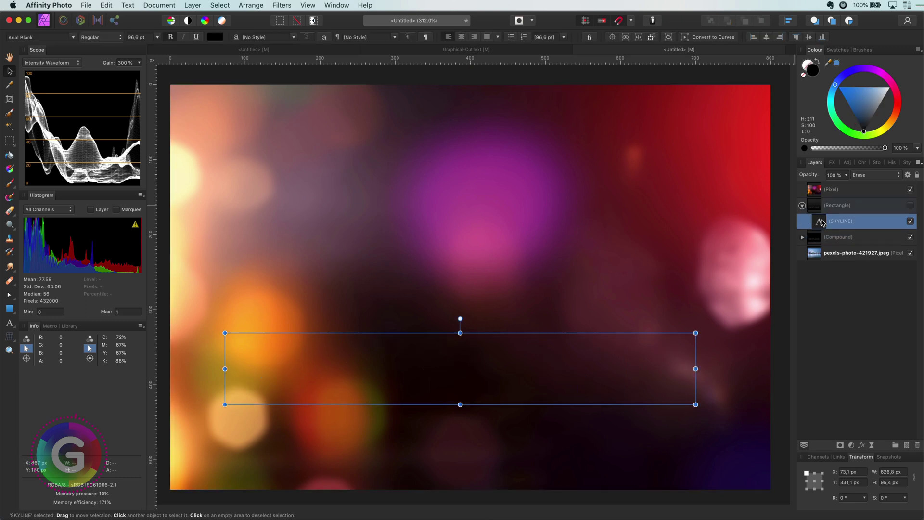
right_click(820, 224)
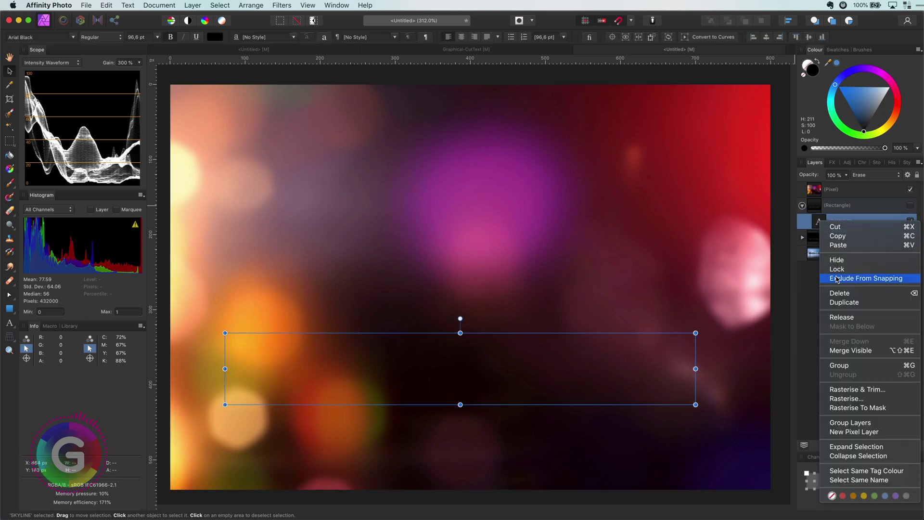
left_click(838, 302)
left_click_drag(820, 223, 828, 198)
left_click(860, 193)
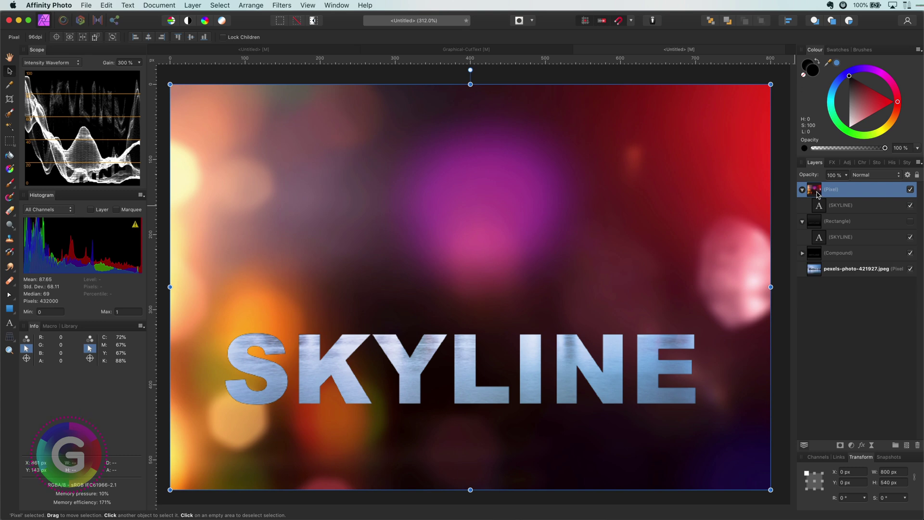
Step: Set the bokeh layer's blend mode to Screen and show the Rectangle group
left_click(875, 177)
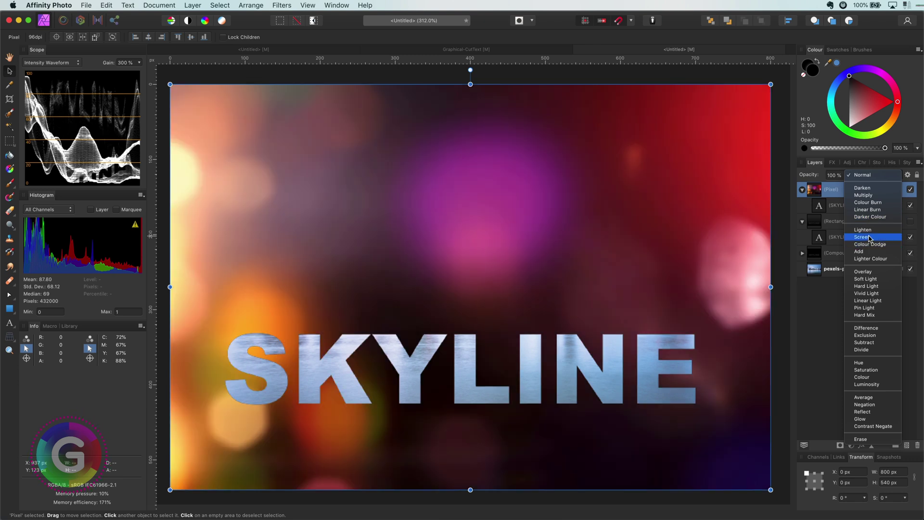
left_click(869, 236)
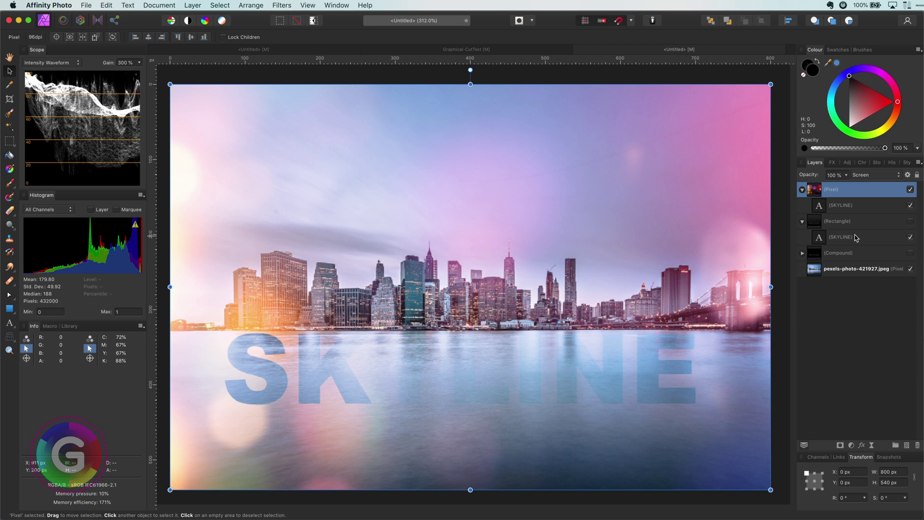
left_click(910, 222)
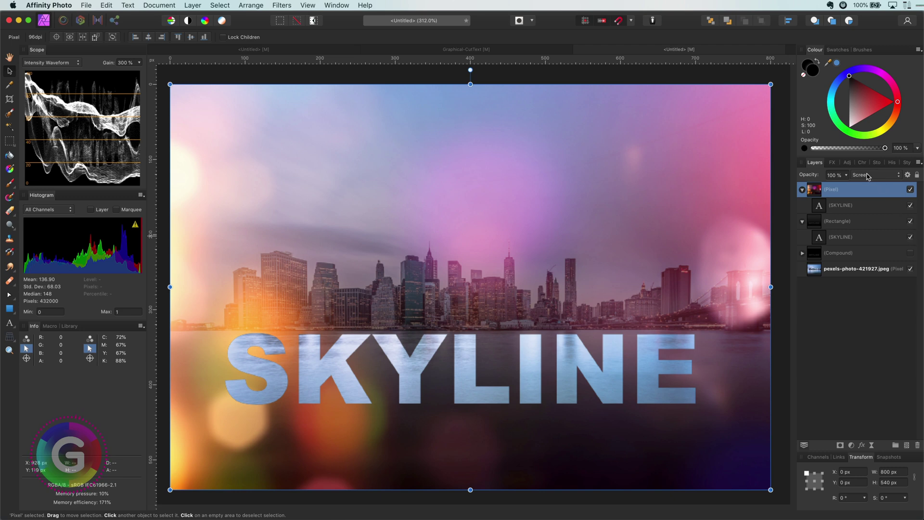
Step: Switch the bokeh layer to Add and trim its dark and light tones in Blend Ranges
left_click(867, 175)
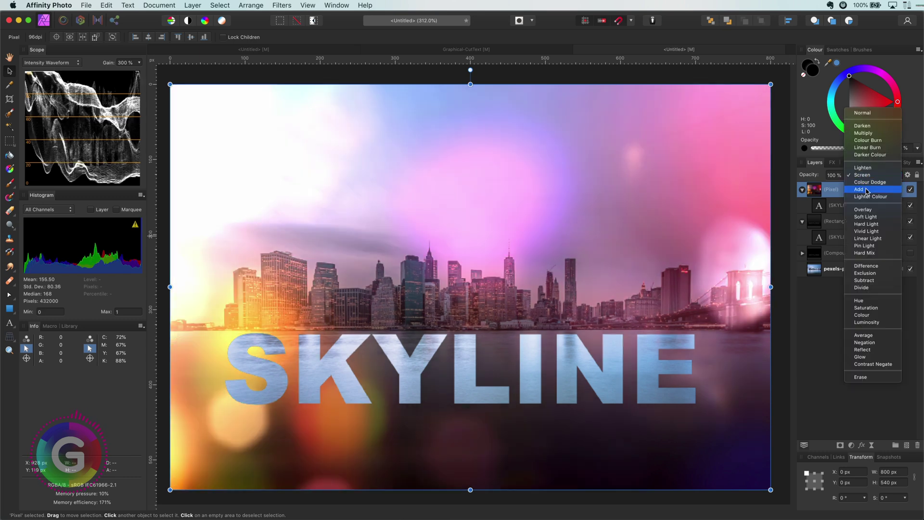
left_click(867, 191)
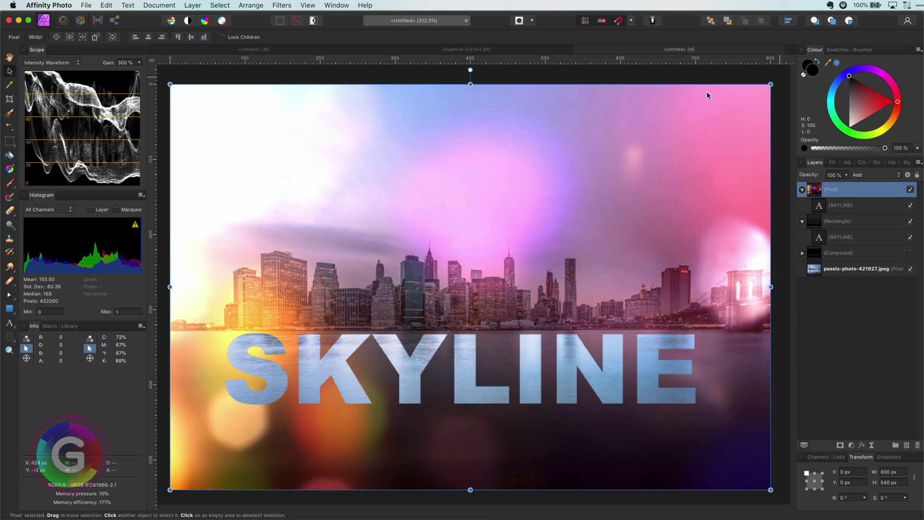
left_click(908, 175)
left_click_drag(671, 330, 671, 421)
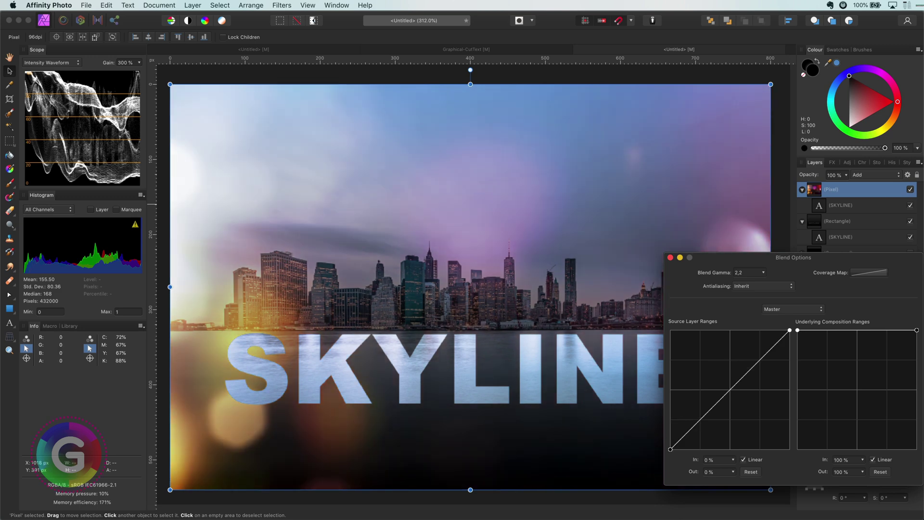
left_click_drag(657, 475, 671, 450)
left_click_drag(916, 330, 917, 449)
left_click(670, 258)
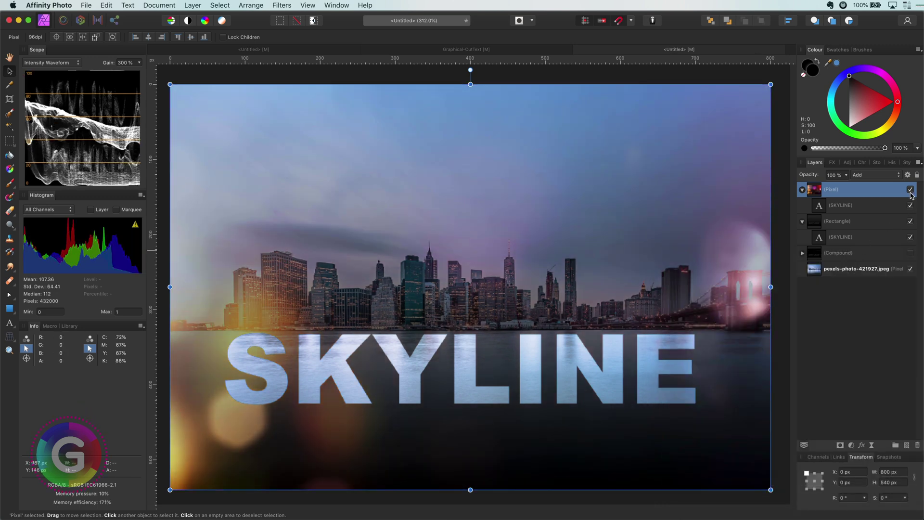
Step: Compare the glow on and off, then lower the bokeh and dark rectangle opacities
left_click(910, 189)
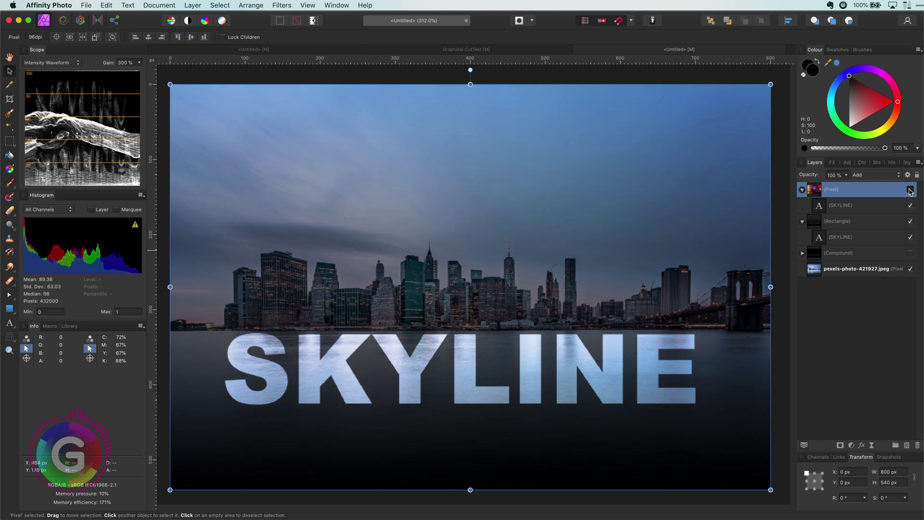
left_click(910, 189)
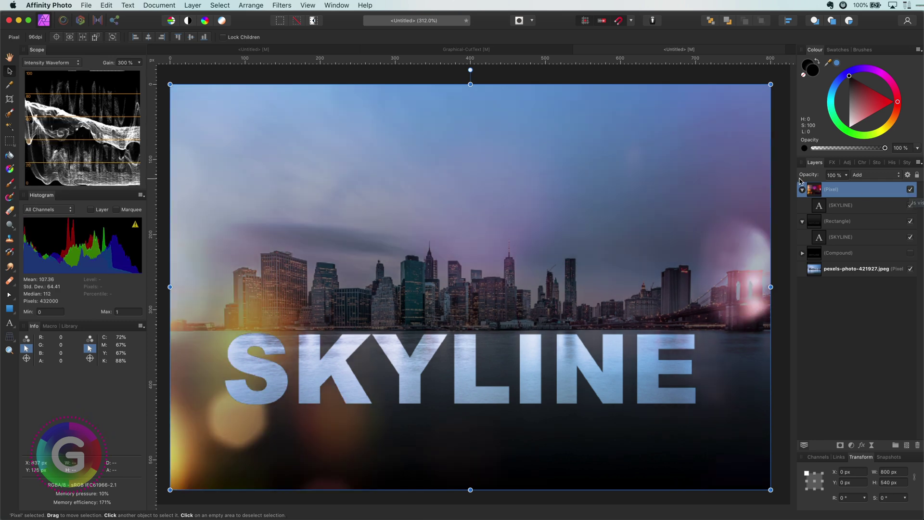
mouse_move(809, 179)
left_mouse_down()
mouse_move(788, 178)
mouse_move(808, 178)
left_mouse_up()
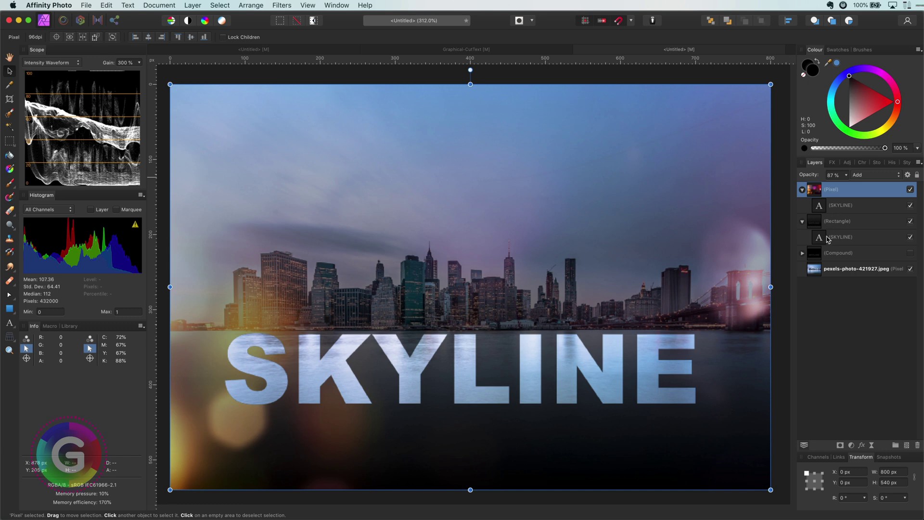
key("alt+bracketleft")
left_click_drag(819, 177, 798, 175)
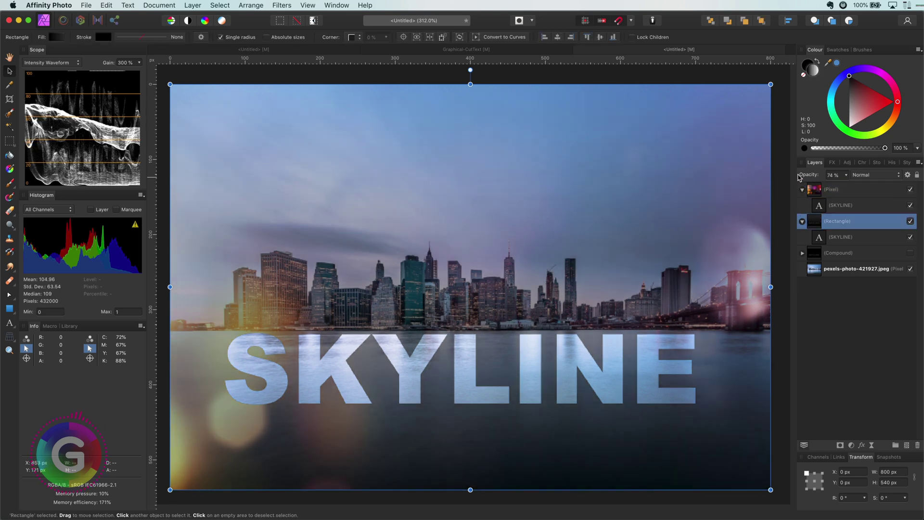
left_click(834, 191)
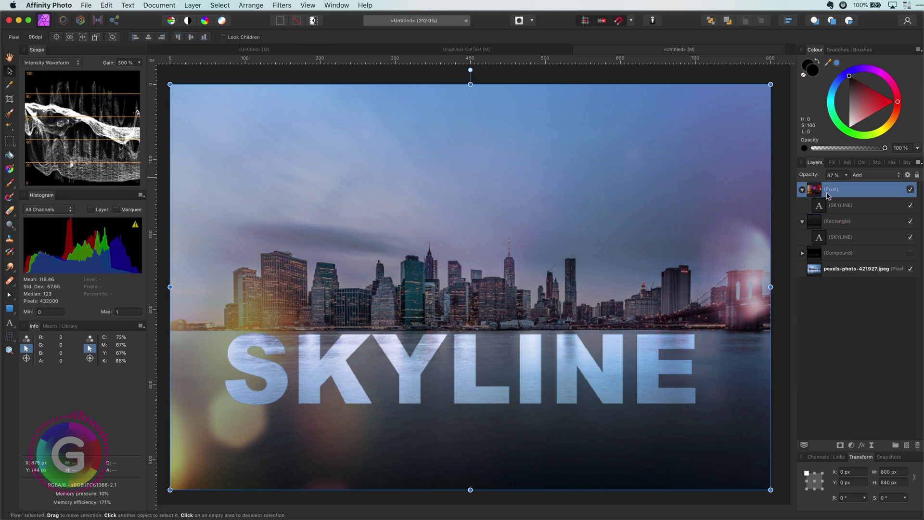
left_click(193, 5)
Step: Add a fill layer, colour it magenta and set its blend mode to Linear Burn
left_click(556, 117)
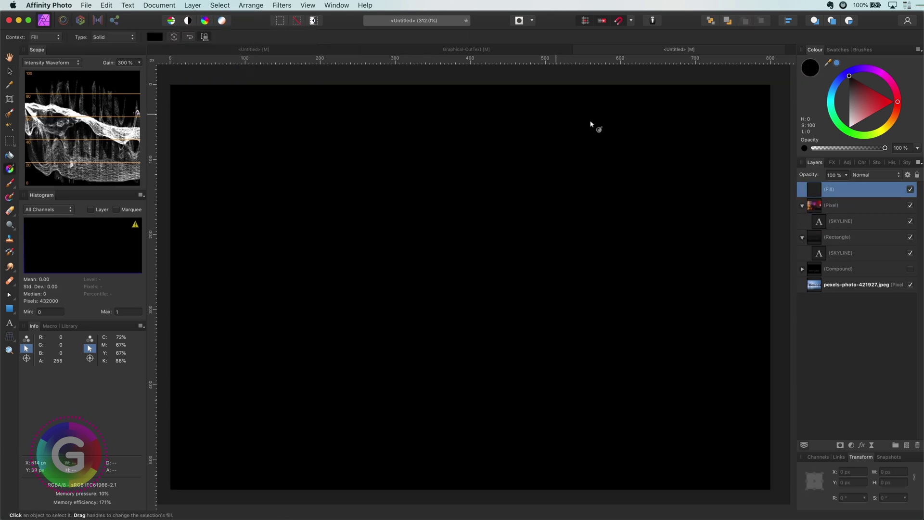
left_click_drag(898, 105, 884, 77)
left_click(874, 175)
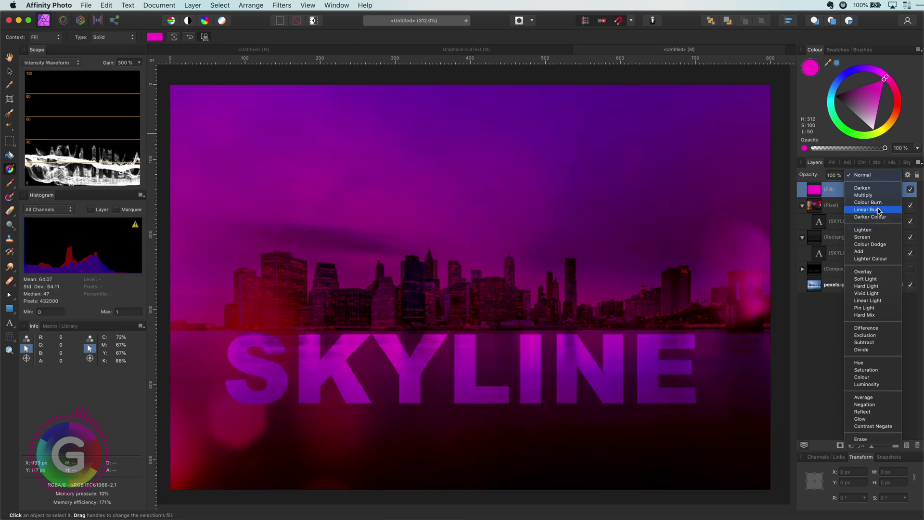
left_click(879, 210)
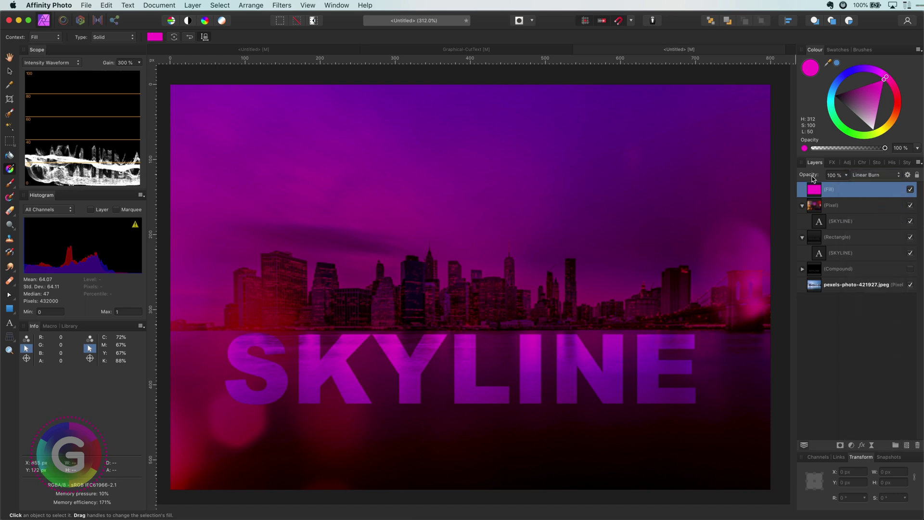
Step: Set the fill's opacity to 41% and move the bokeh glow layer above it
key("4")
key("3")
key("4")
key("1")
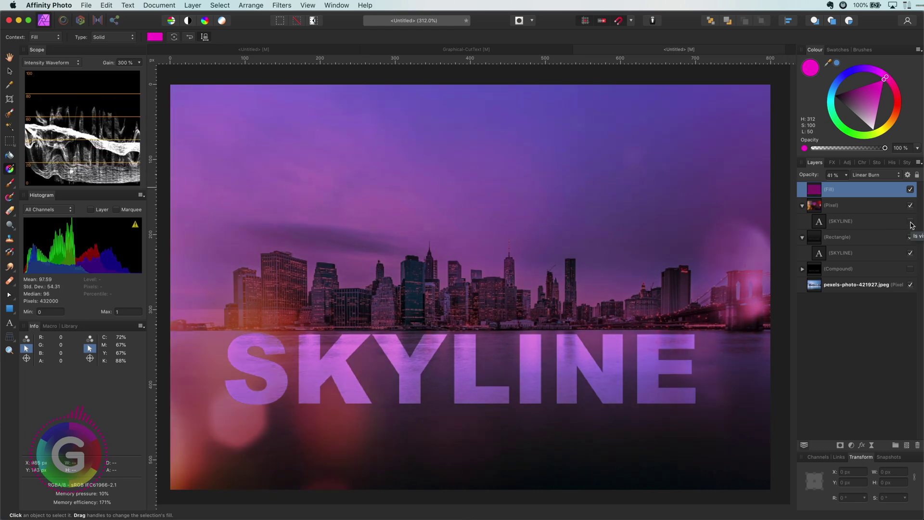
left_click_drag(814, 207, 821, 188)
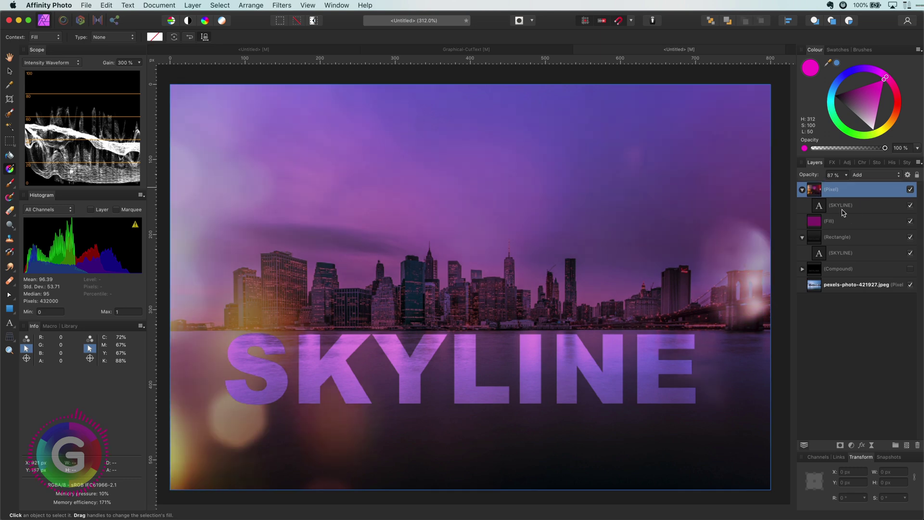
Step: Nest the upper SKYLINE text inside the magenta fill and set the gradient rectangle to 55% opacity
left_click(820, 207)
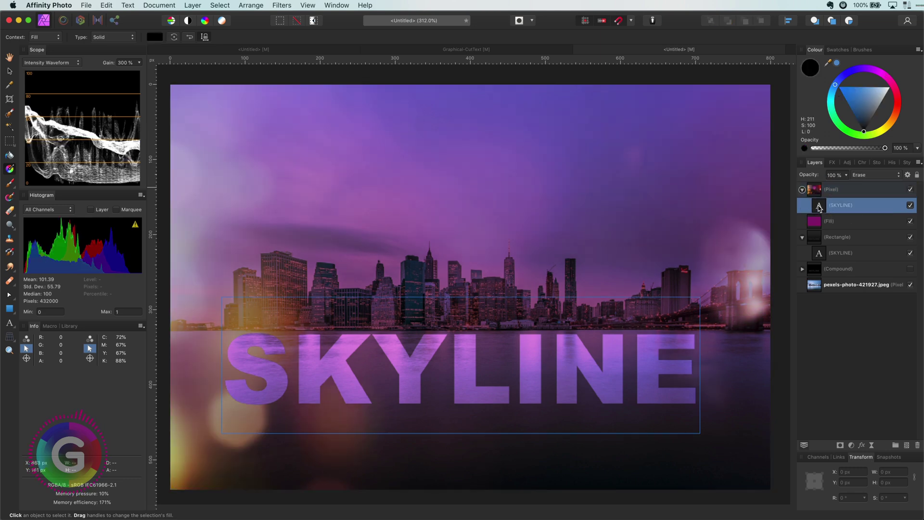
left_click_drag(820, 208, 842, 231)
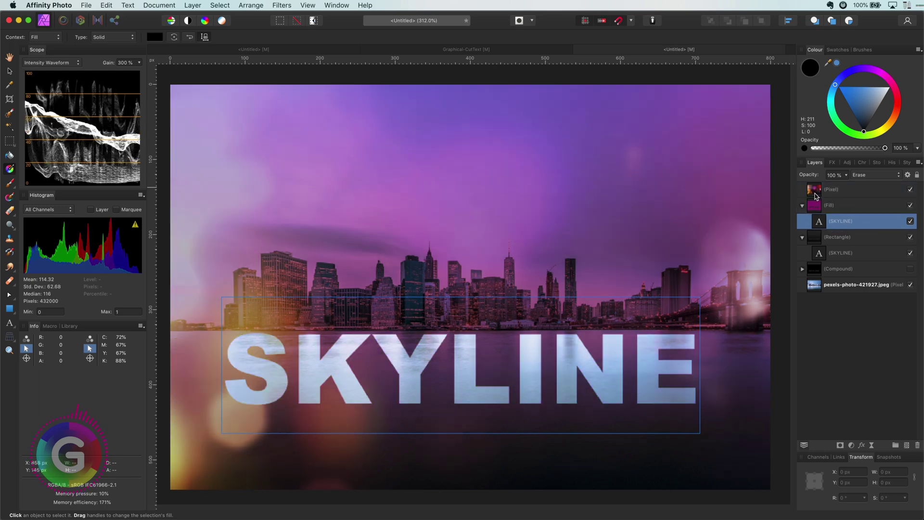
left_click(814, 193)
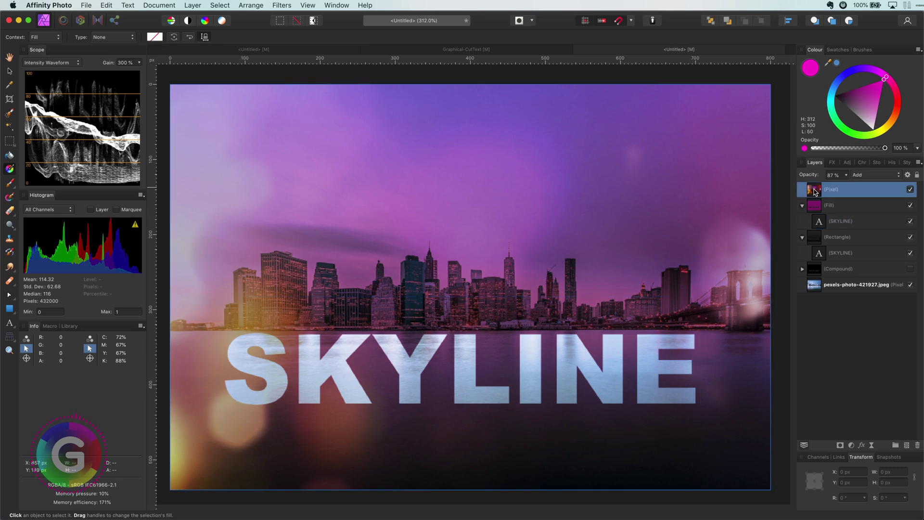
left_click(827, 237)
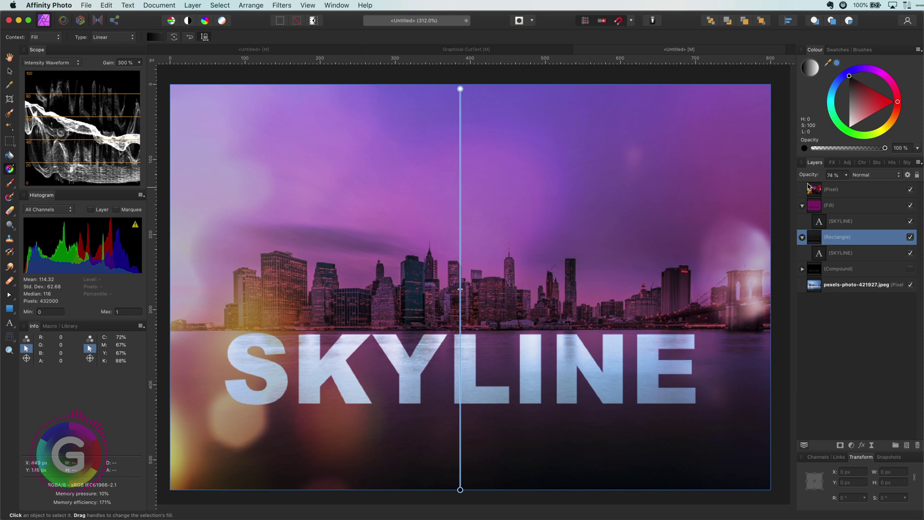
key("5")
key("5")
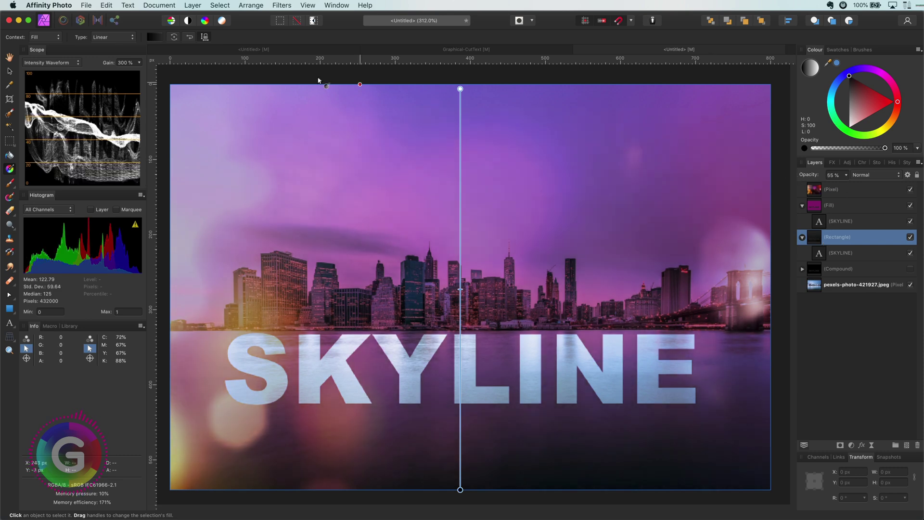
Step: Add a Curves adjustment above the bokeh glow with an S-curve on Master
left_click(11, 72)
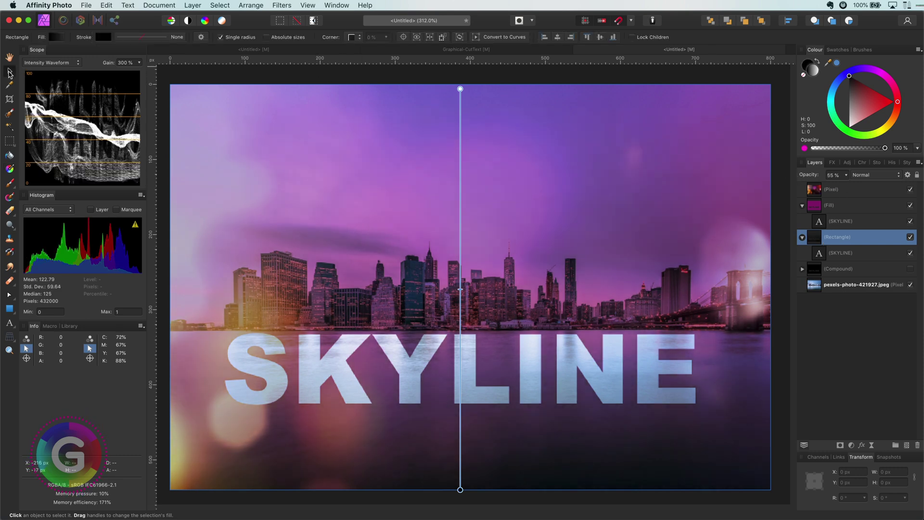
left_click(813, 192)
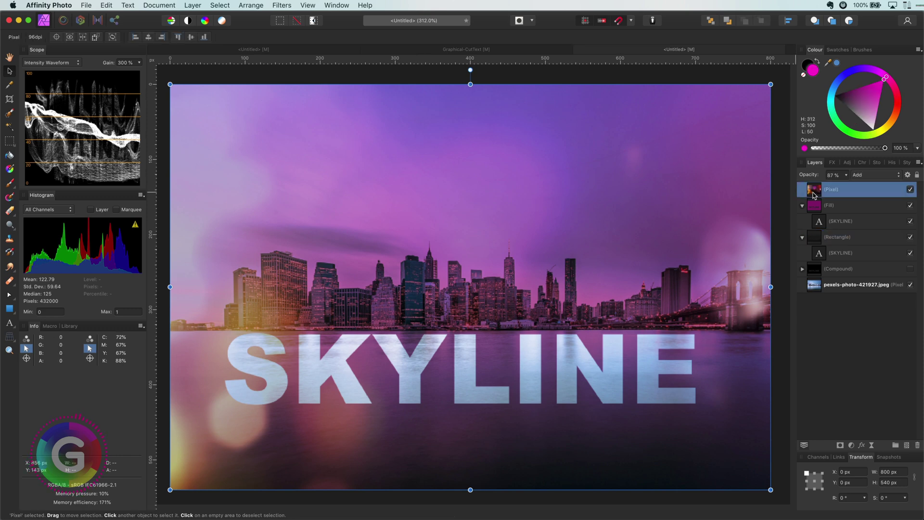
left_click(851, 445)
left_click(845, 515)
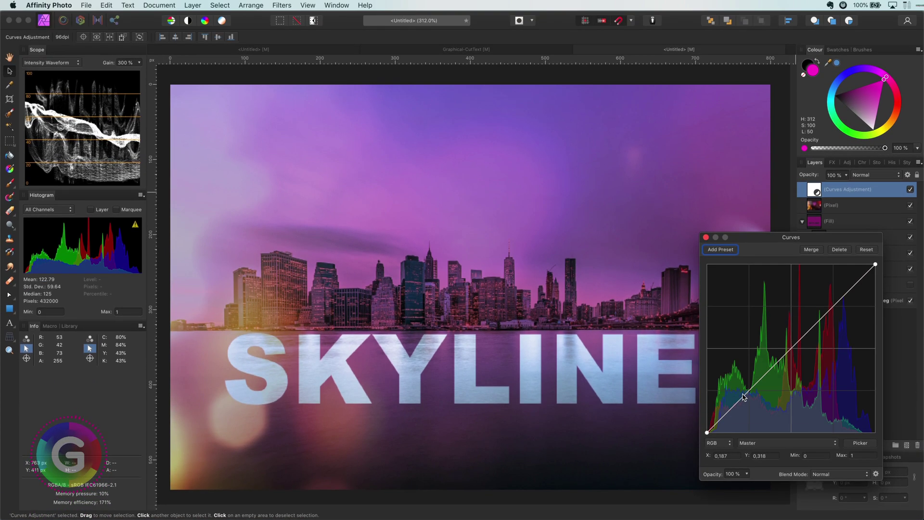
left_click_drag(747, 379, 746, 398)
left_click_drag(802, 368, 799, 350)
Step: Raise the Blue channel curve in the darker tones
left_click(790, 442)
left_click(775, 464)
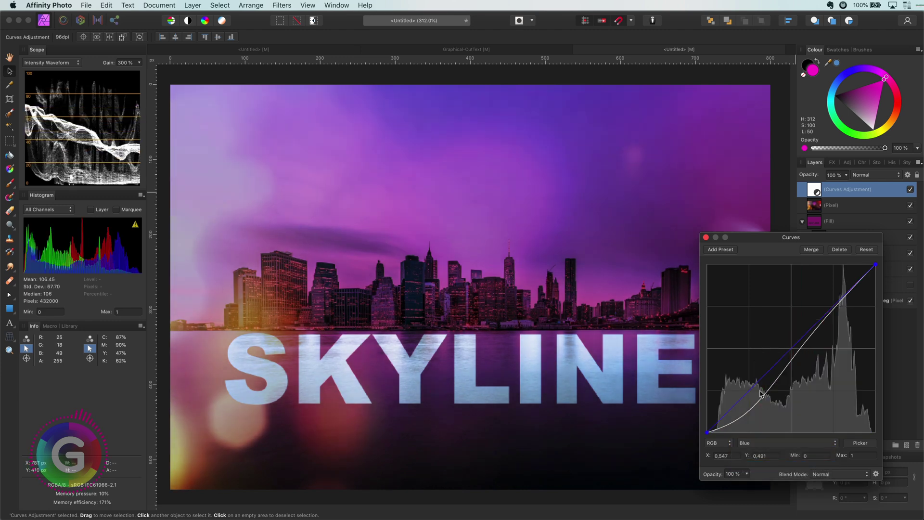
left_click_drag(752, 388, 748, 366)
left_click(706, 238)
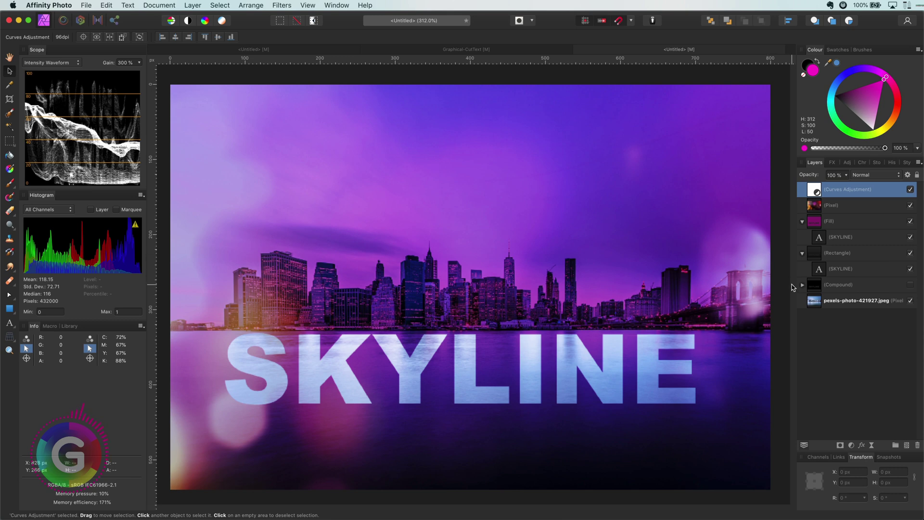
Step: Toggle the upper SKYLINE text to compare, then hide the upper and lower SKYLINE layers
left_click(911, 238)
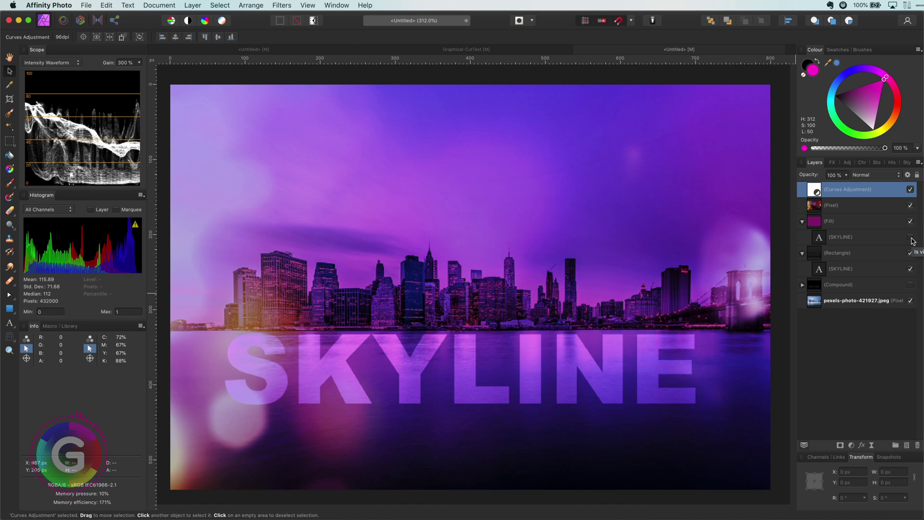
left_click(911, 238)
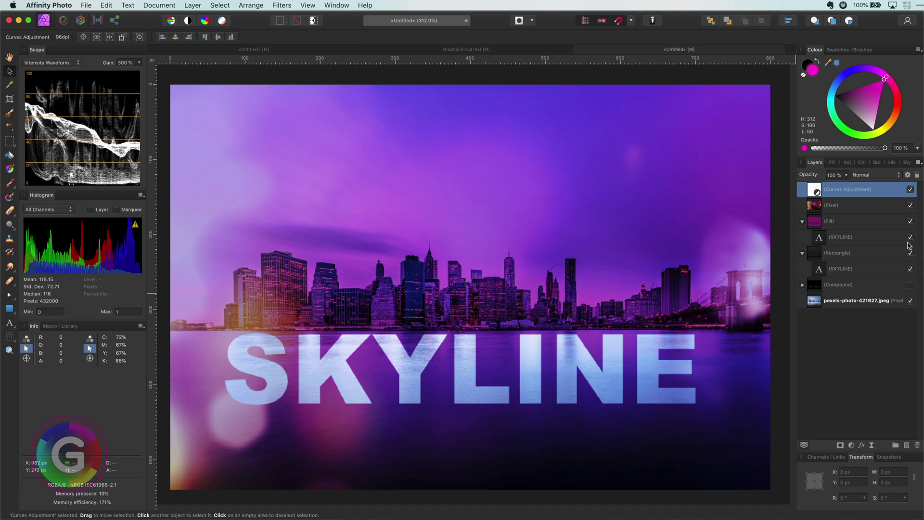
left_click(910, 268)
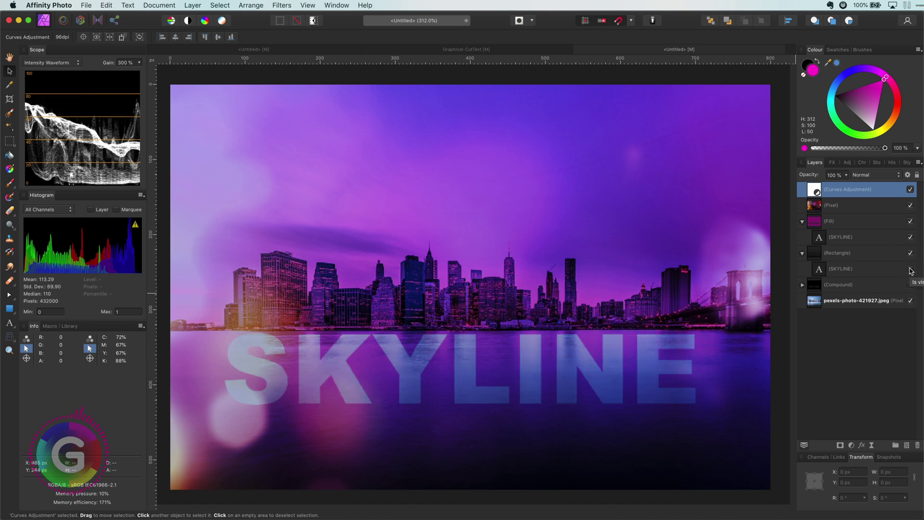
left_click(910, 237)
left_click(910, 252)
Step: Paste in the sunglasses photo and lens shapes, nest the left lens shape, and set it to Erase
key("a")
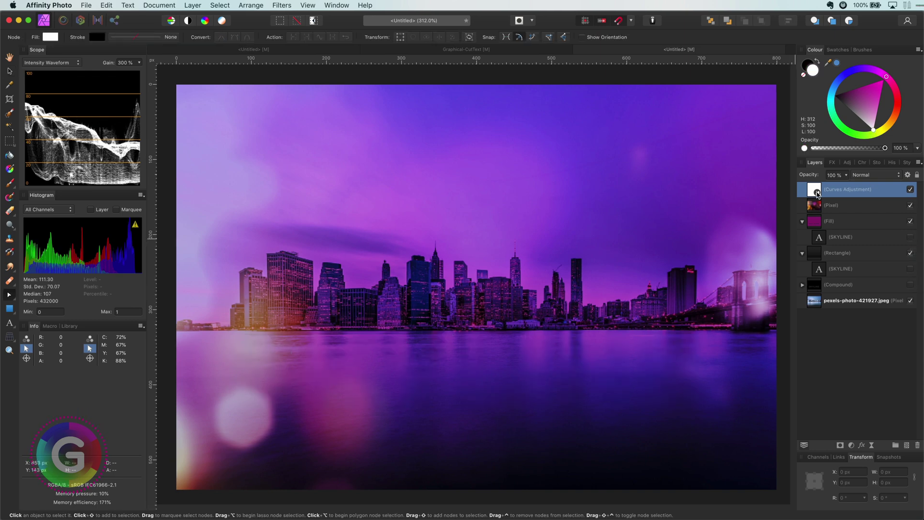
key("v")
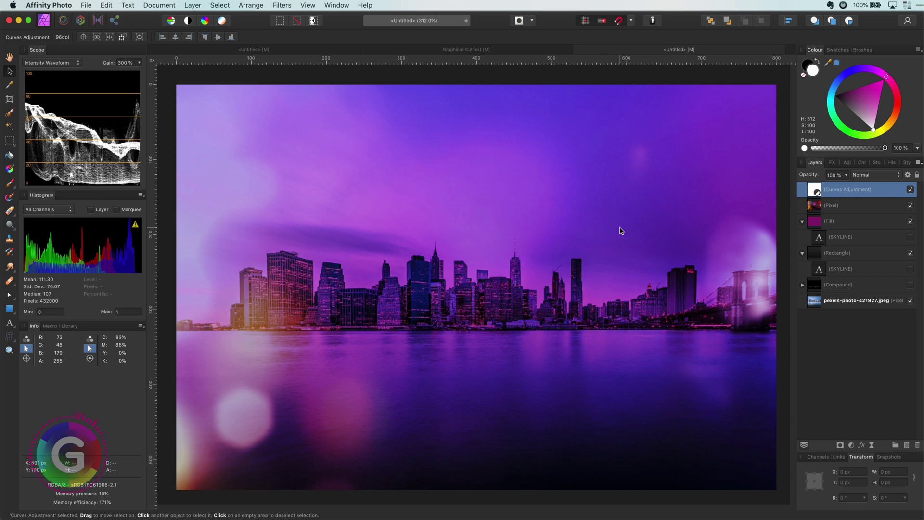
key("super+v")
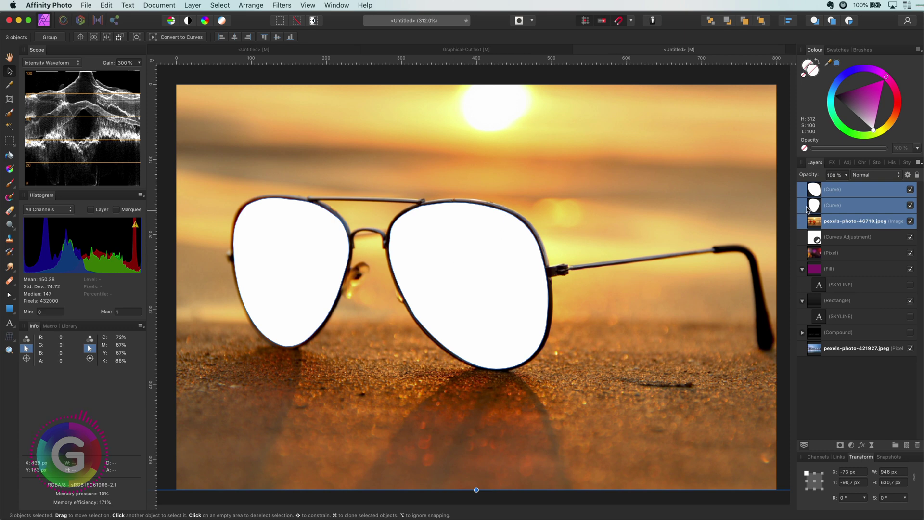
left_click_drag(813, 206, 846, 227)
left_click(873, 175)
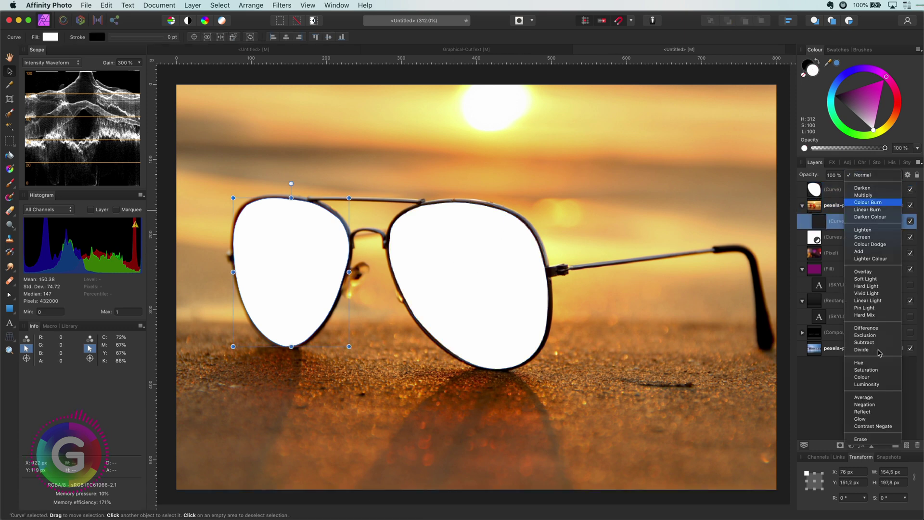
left_click(885, 439)
Step: Nest the right lens shape under the beach image and set its blend mode to Erase
left_click_drag(842, 215, 856, 209)
left_click(850, 211)
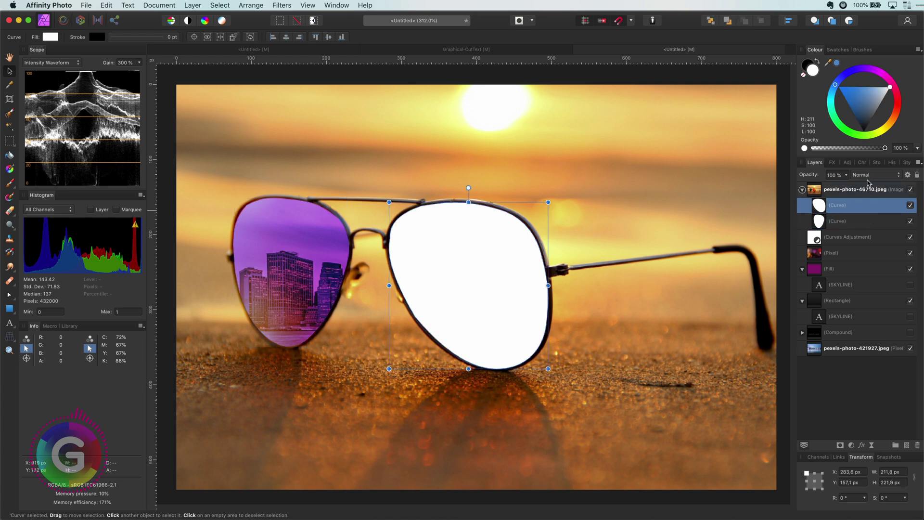
left_click(870, 176)
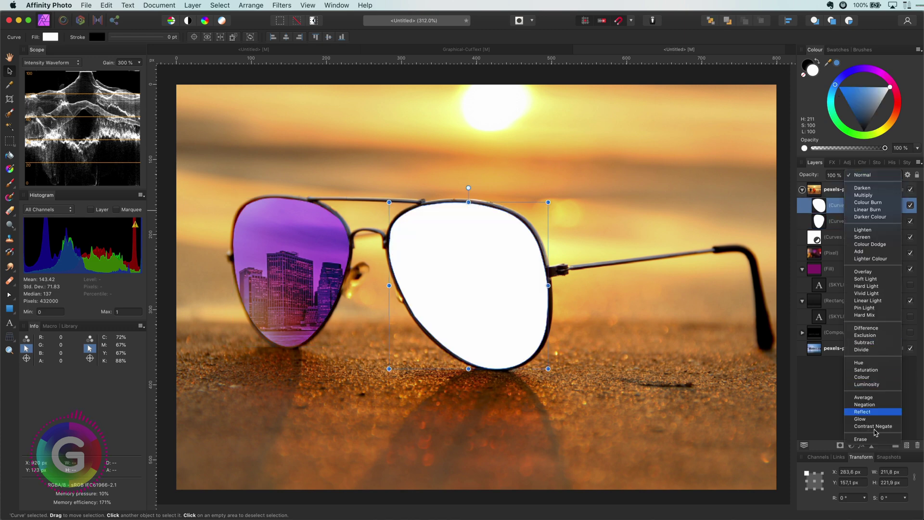
left_click(864, 439)
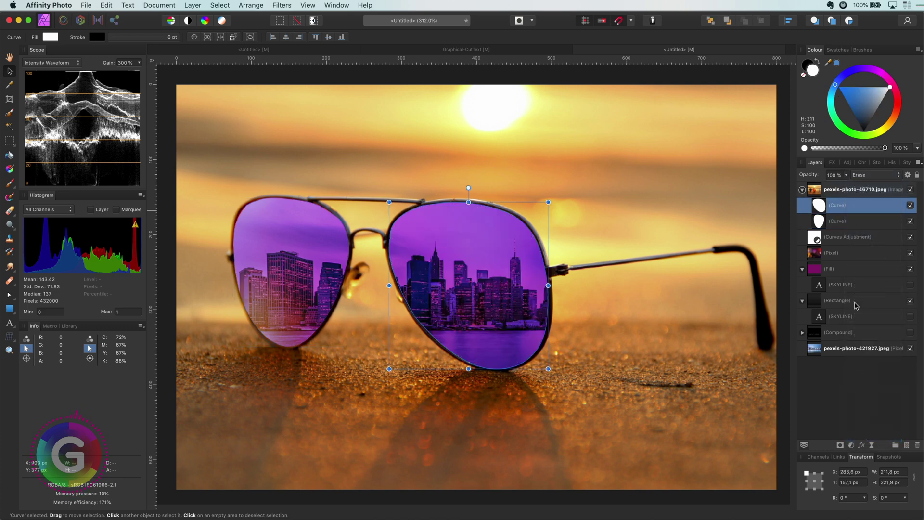
left_click(788, 259)
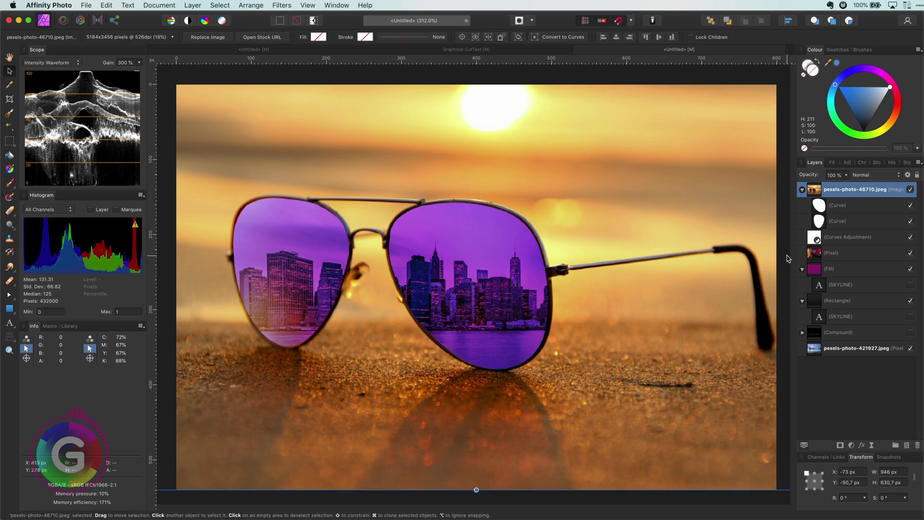
Step: Shift the Linear Burn fill layer's hue from magenta to yellow on the Colour wheel
left_click(817, 273)
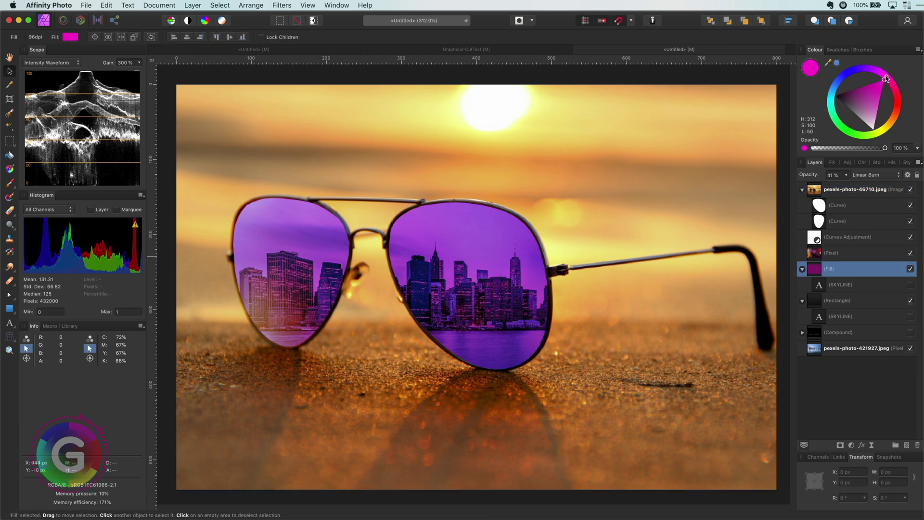
left_click_drag(886, 79, 888, 134)
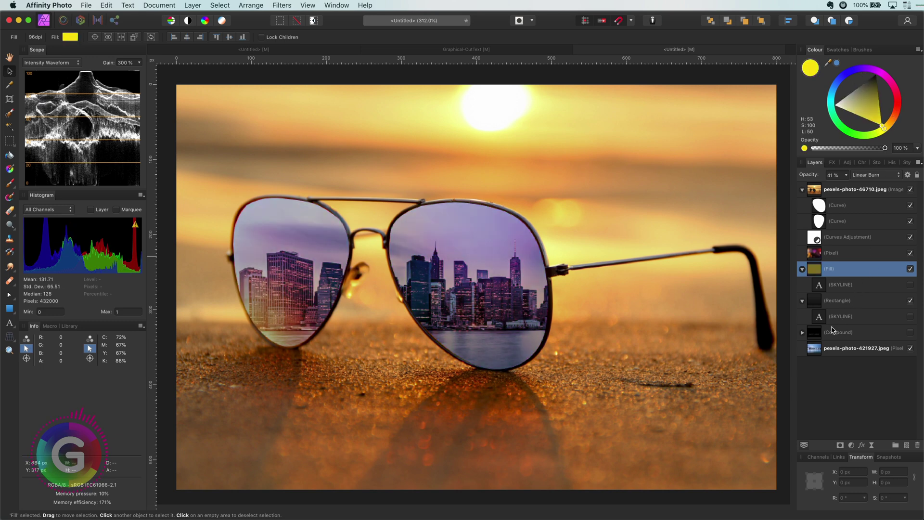
left_click(814, 350)
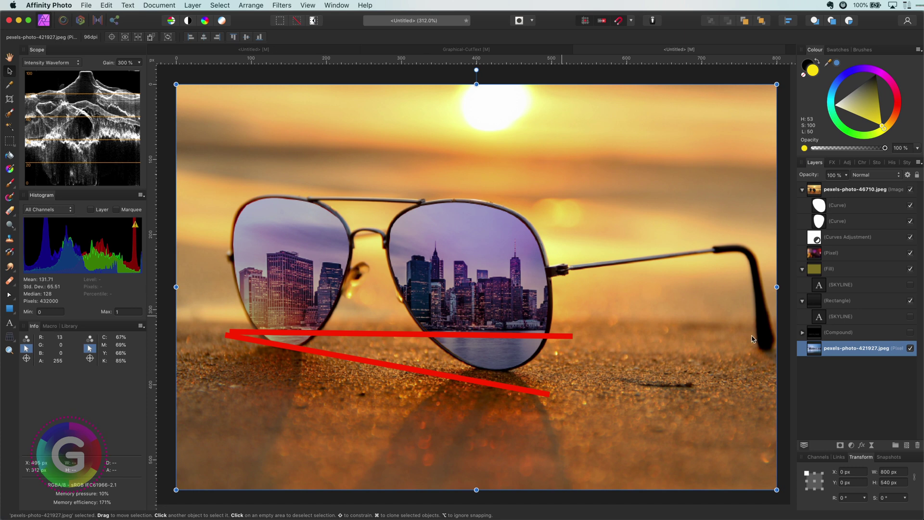
Step: Add a Live Perspective filter to the city photo and pull its four corners inward
left_click(861, 446)
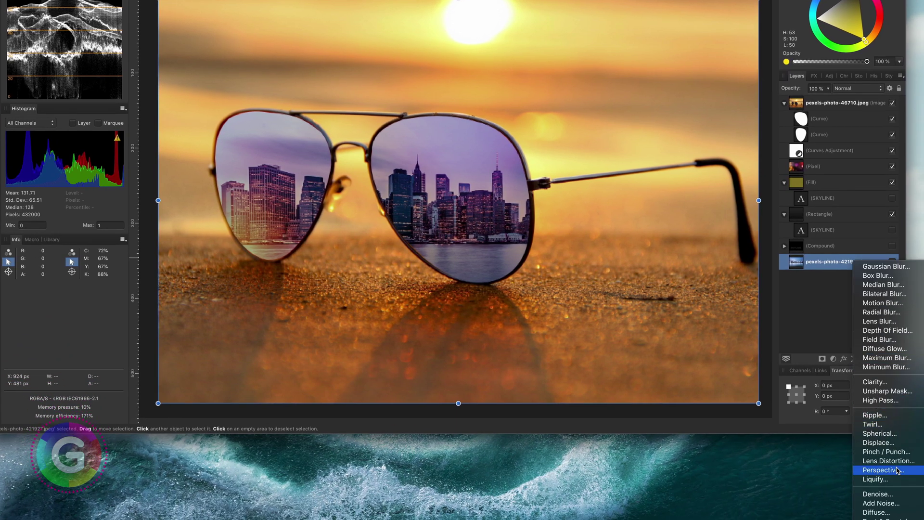
left_click(881, 470)
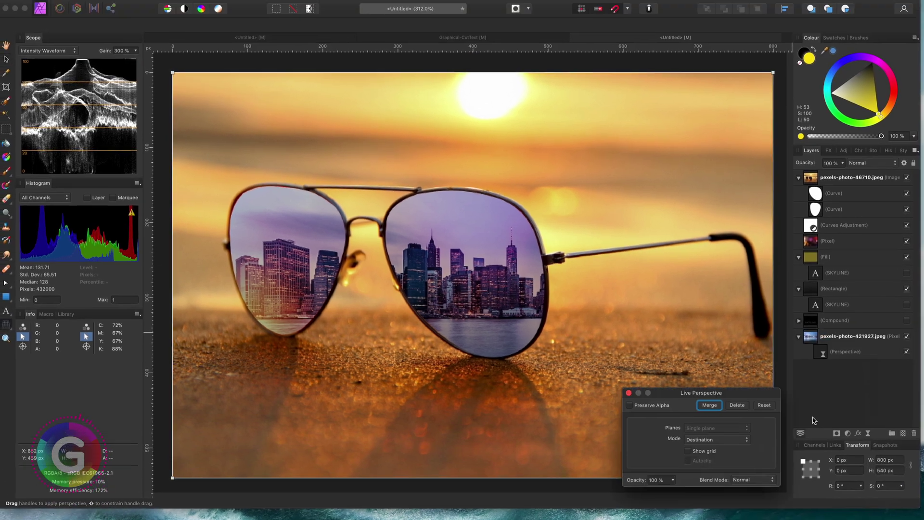
key("super+minus")
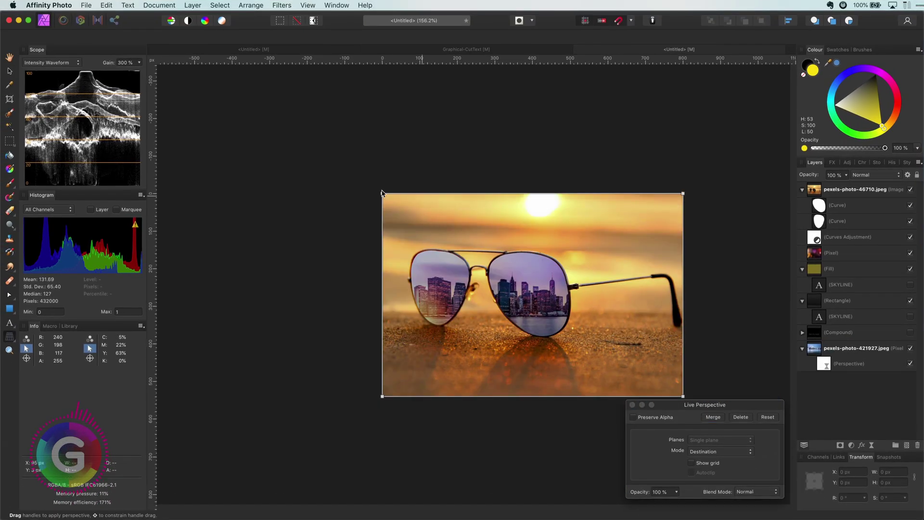
left_click_drag(379, 182, 400, 203)
left_click_drag(379, 384, 404, 358)
left_click_drag(679, 383, 665, 384)
left_click_drag(678, 182, 669, 184)
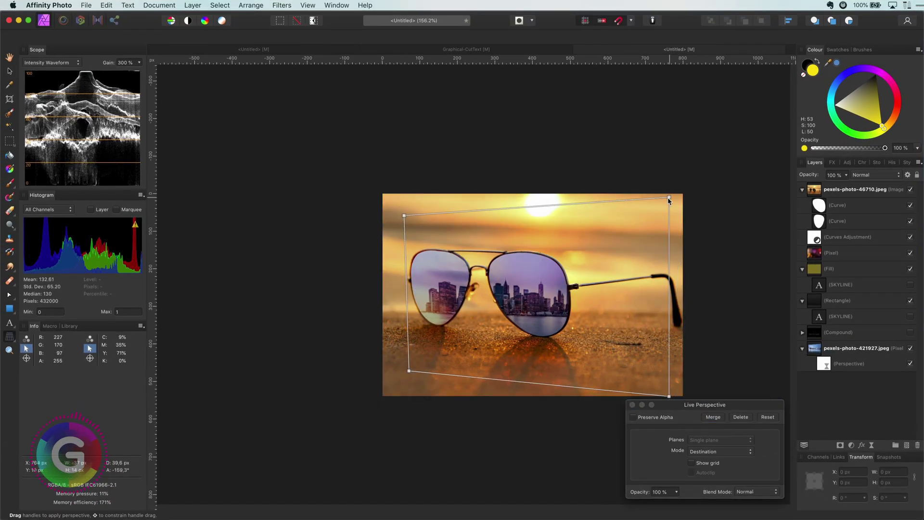
Step: Refine the perspective corners so the skyline angles to match the tilted lenses
left_click_drag(669, 395, 669, 422)
left_click_drag(409, 371, 409, 363)
left_click_drag(404, 216, 409, 223)
left_click_drag(409, 364, 409, 333)
left_click_drag(664, 406, 728, 408)
left_click_drag(669, 422, 676, 418)
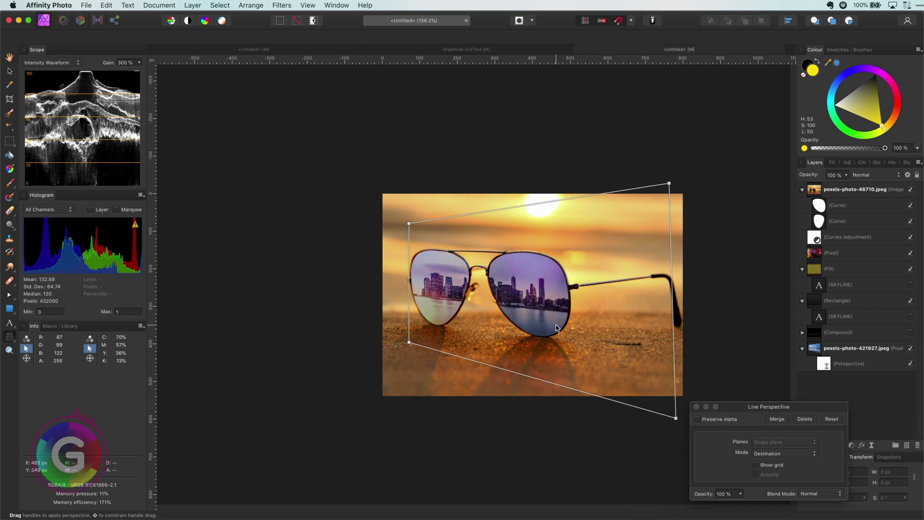
left_click_drag(669, 183, 689, 182)
key("v")
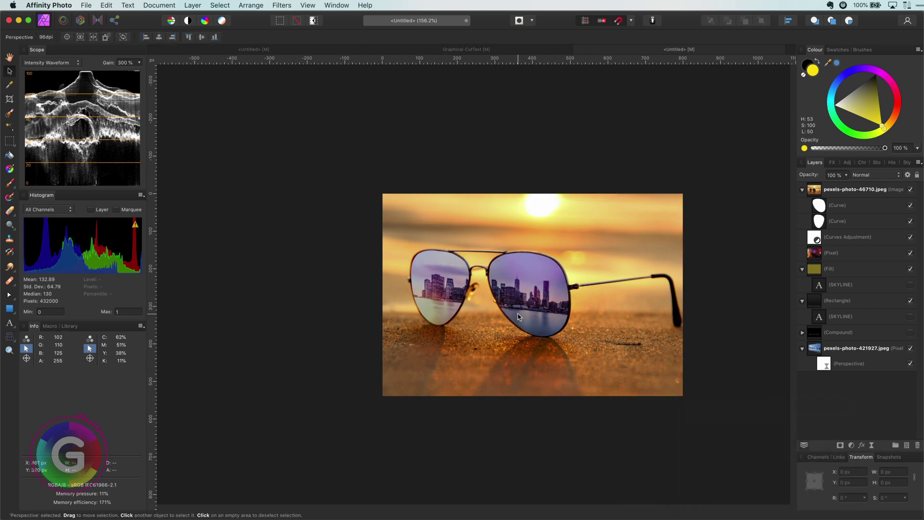
key("super+0")
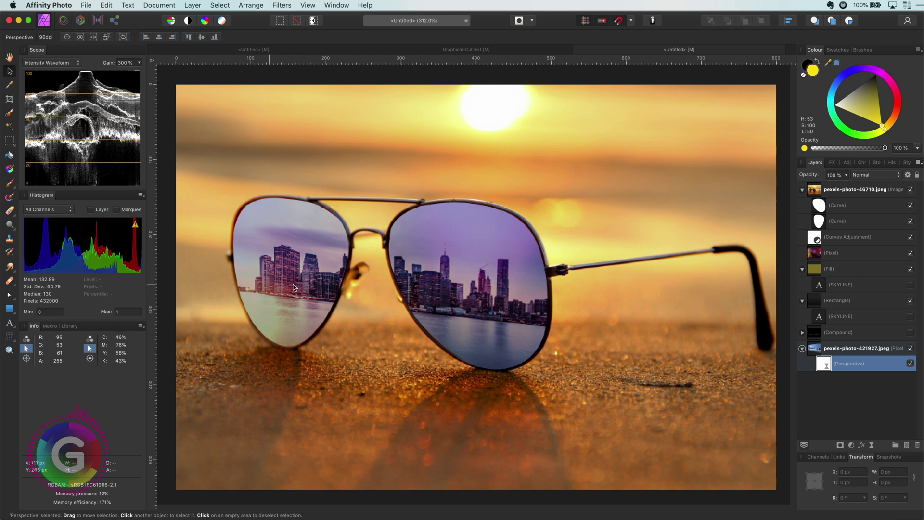
Step: Add a Live Gaussian Blur as its own layer above the Curves Adjustment and raise its radius
left_click(817, 239)
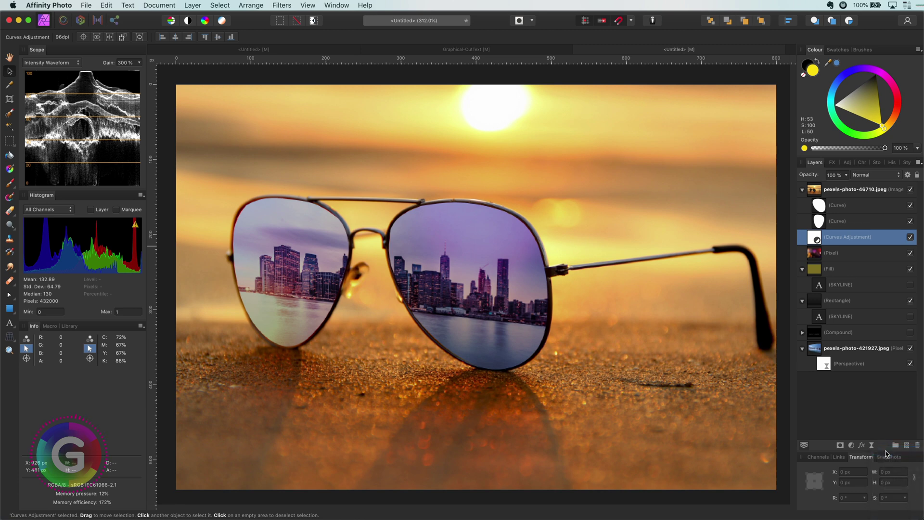
key("ctrl+alt+g")
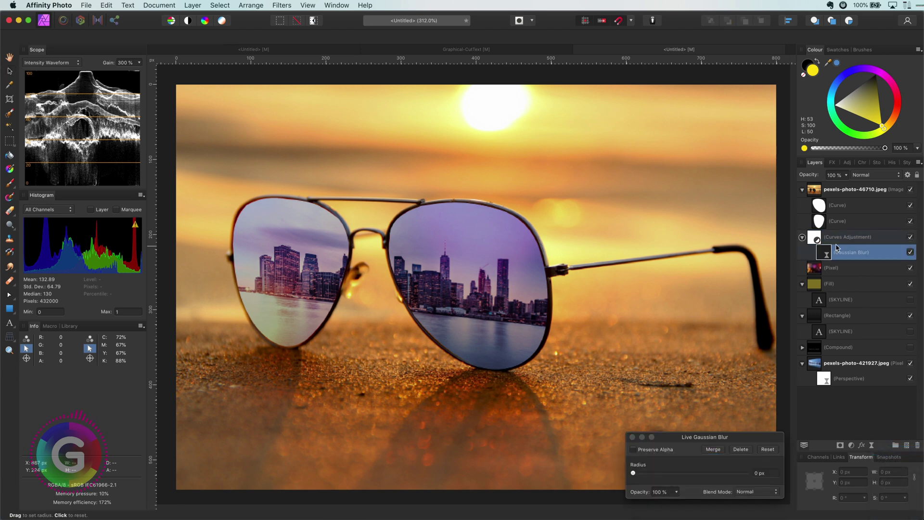
left_click_drag(837, 242, 809, 234)
left_click_drag(633, 472, 655, 477)
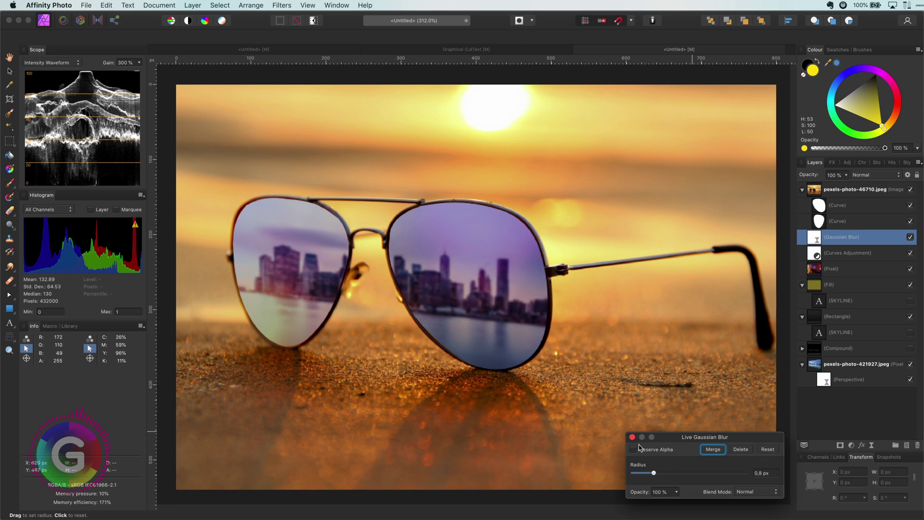
left_click(632, 437)
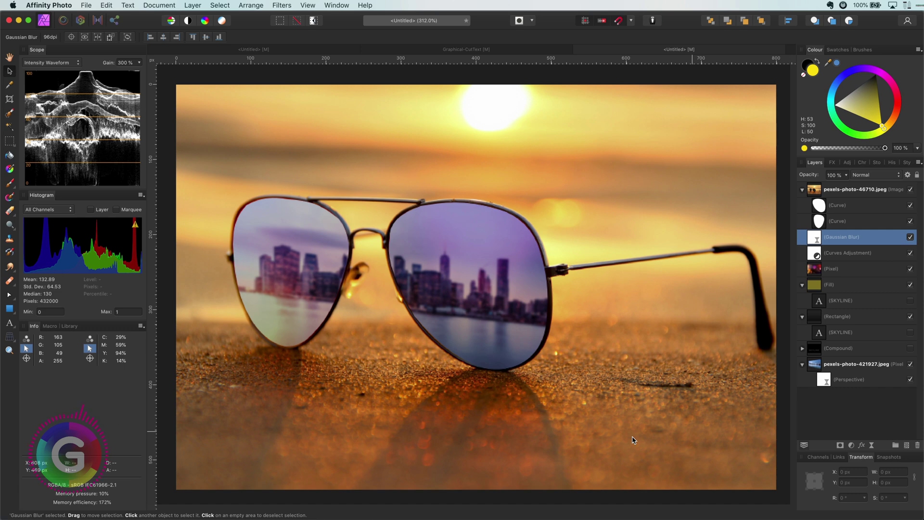
Step: Invert the blur mask, paint white over the left lens, and lower opacity to about 68%
key("super+i")
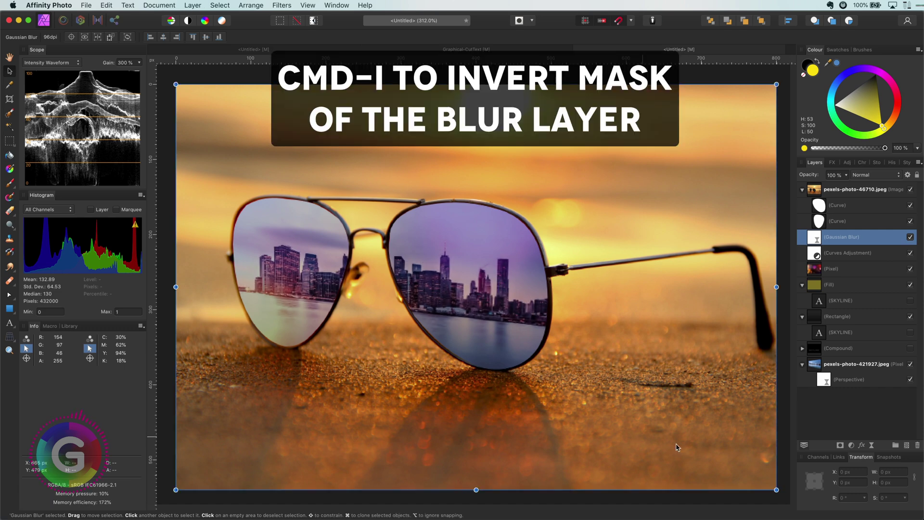
left_click(9, 183)
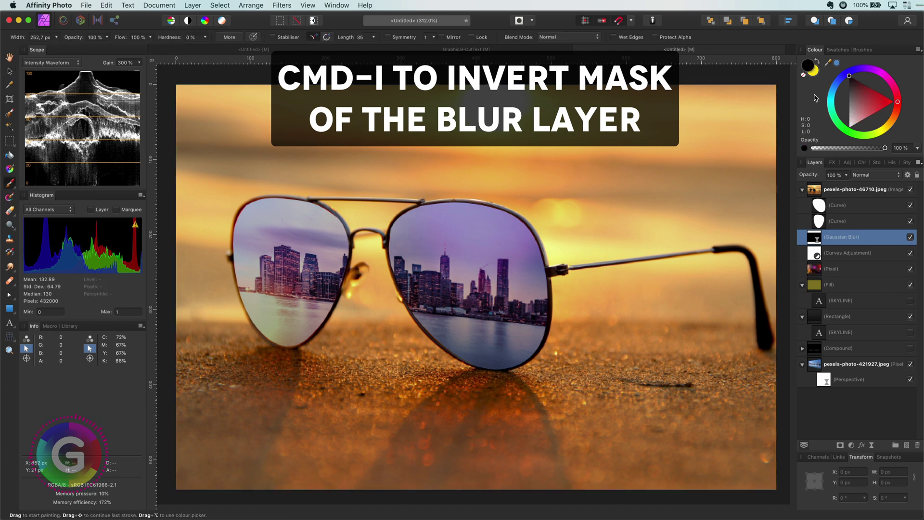
key("x")
mouse_move(270, 243)
left_mouse_down()
mouse_move(308, 337)
mouse_move(298, 260)
left_mouse_up()
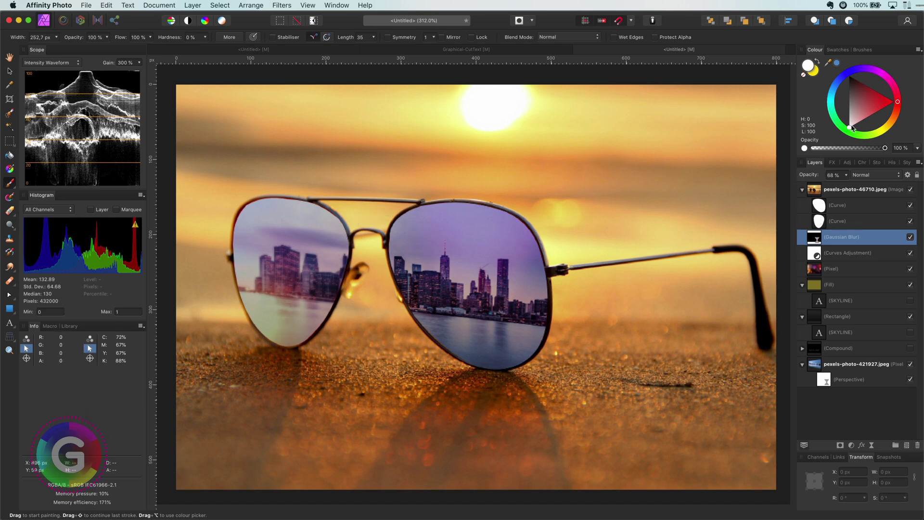
left_click(405, 303, "alt")
key("v")
scroll(685, 265, "down", 3)
scroll(685, 268, "up", 3)
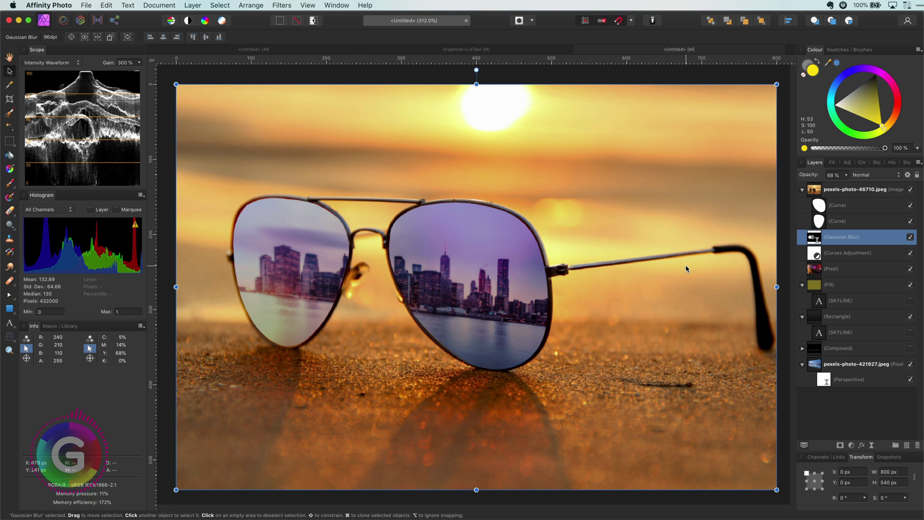
Step: Hide the old Curves Adjustment and add a new Curves adjustment layer
left_click(910, 252)
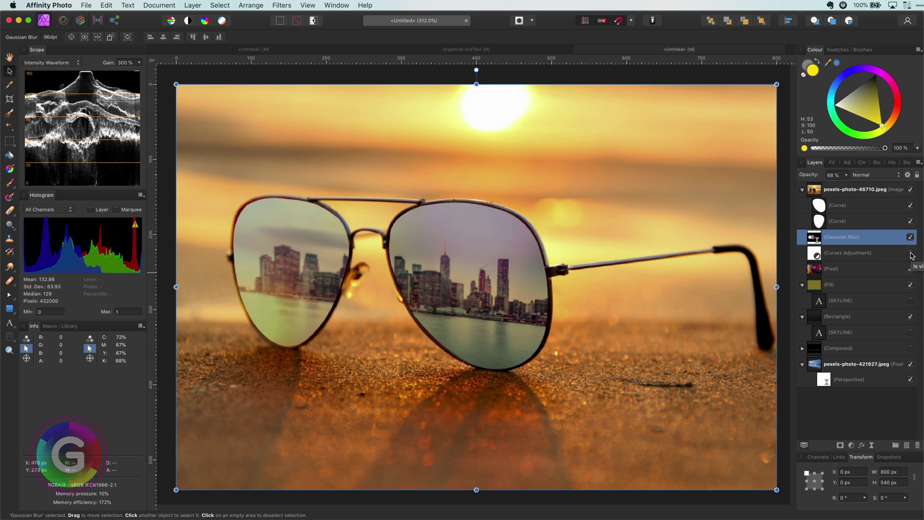
scroll(610, 321, "down", 5)
scroll(644, 329, "down", 3)
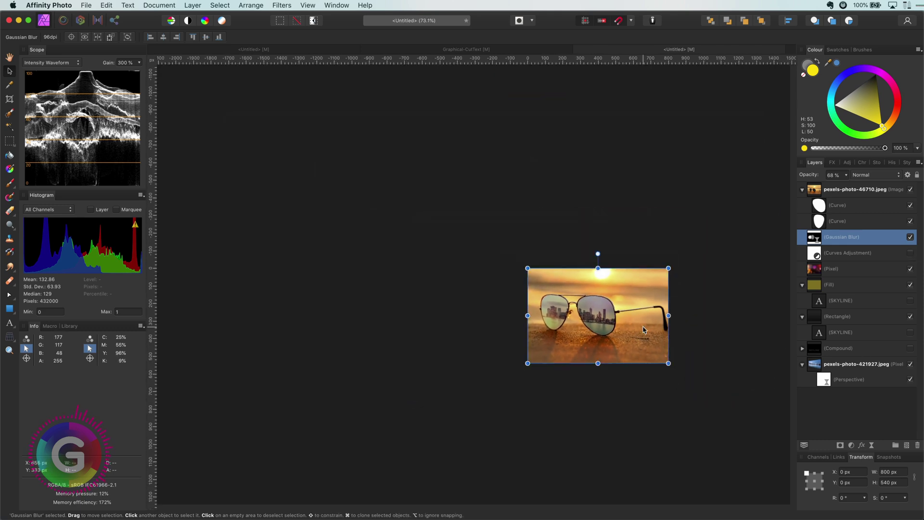
scroll(644, 330, "up", 3)
left_click(851, 445)
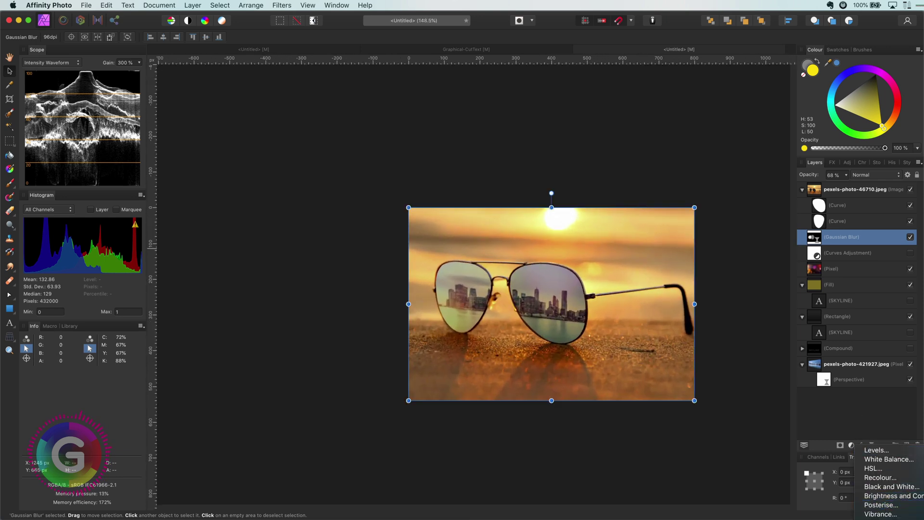
left_click(880, 514)
Step: Bend the Green and Red channel curves so the lens reflections turn pink
left_click(787, 443)
left_click(756, 462)
left_click_drag(772, 390, 743, 407)
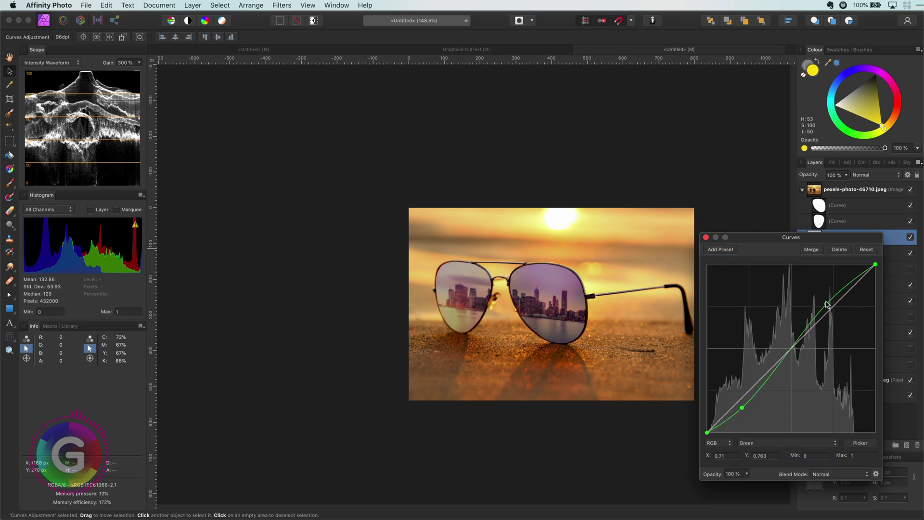
left_click_drag(812, 330, 827, 302)
left_click(788, 444)
left_click(769, 434)
left_click_drag(764, 375, 775, 345)
left_click(706, 237)
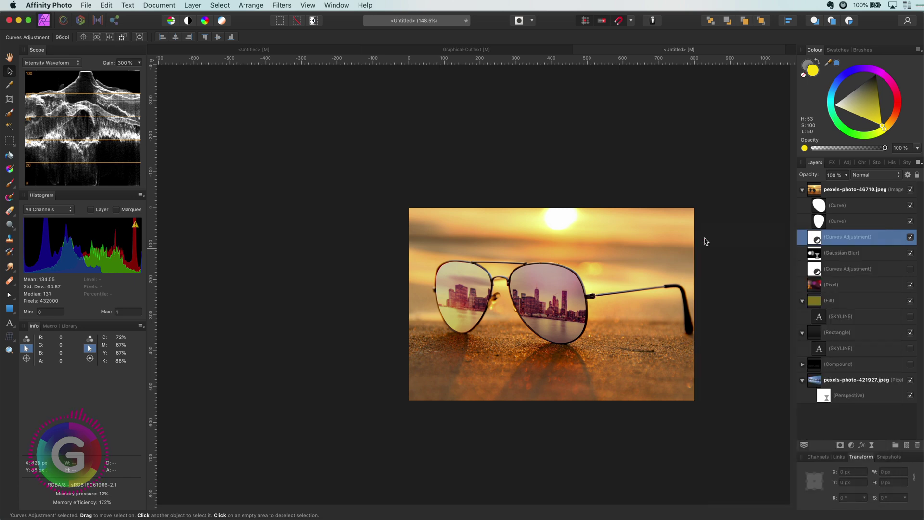
key("super+0")
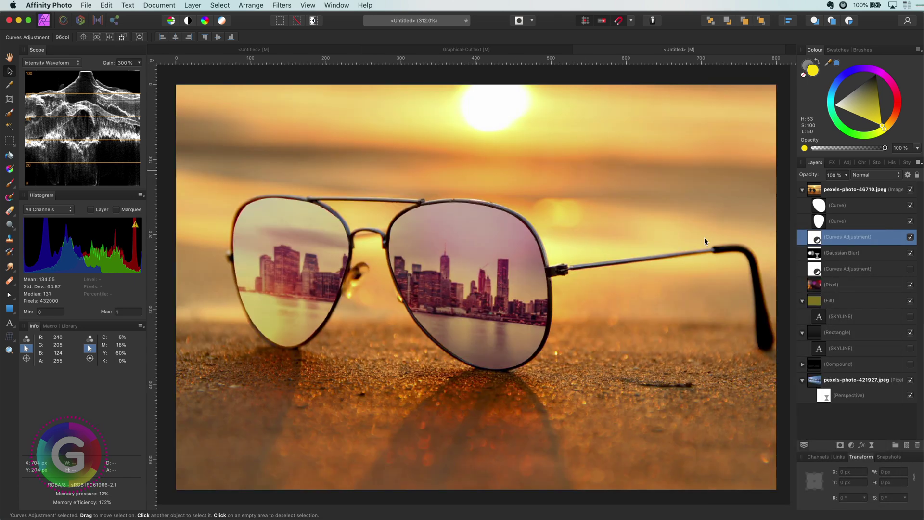